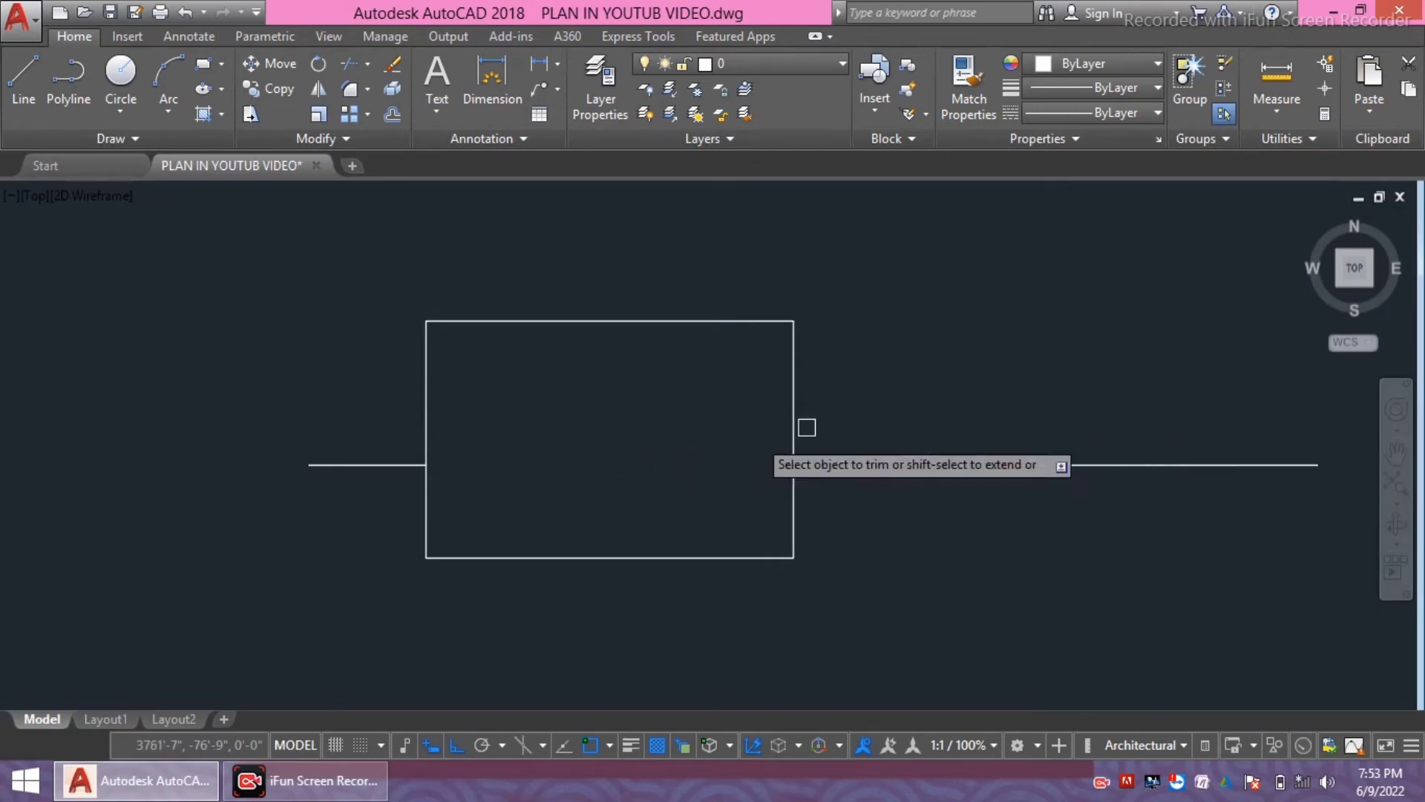
- Zoom out and back in to leave an empty drawing area in view
scroll(808, 427, down, 2)
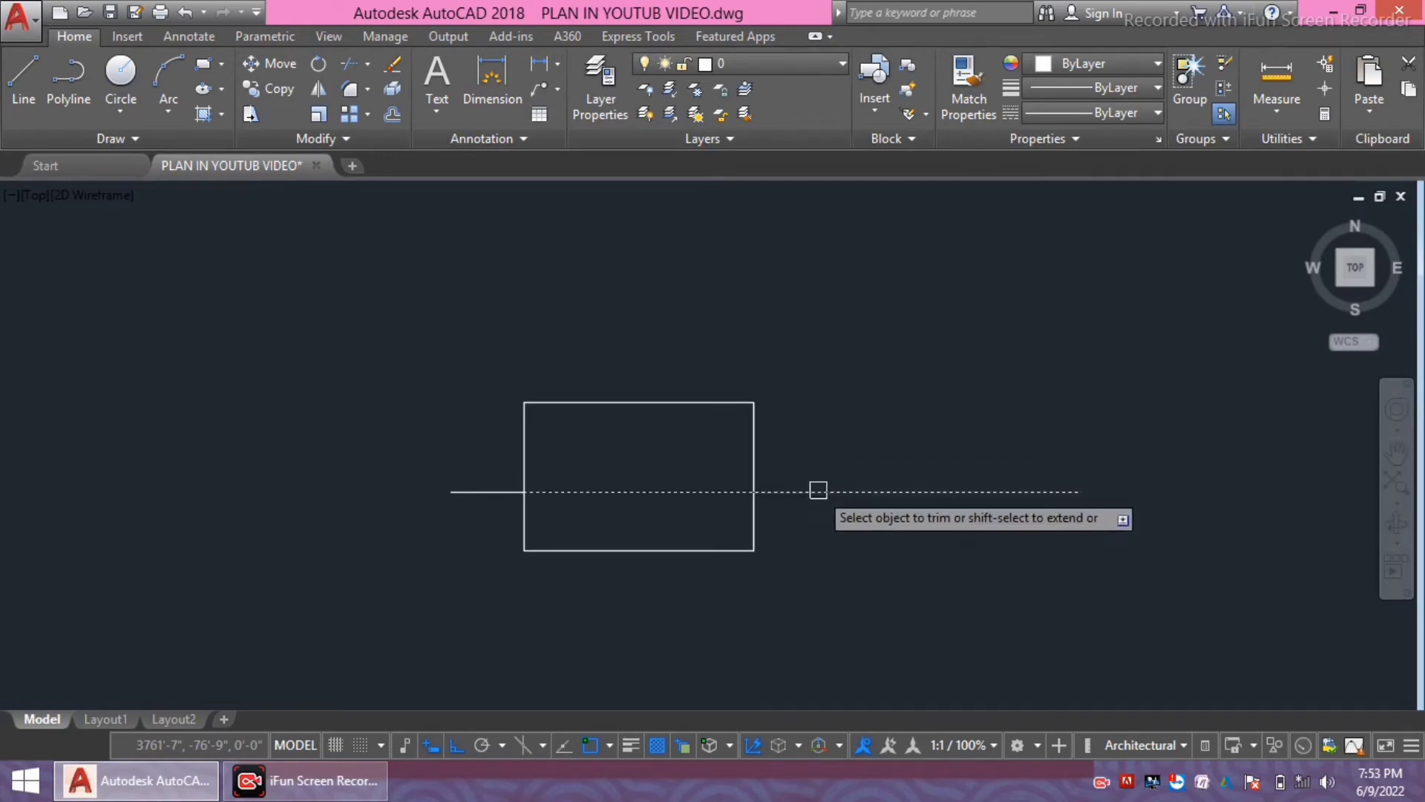
scroll(715, 509, down, 2)
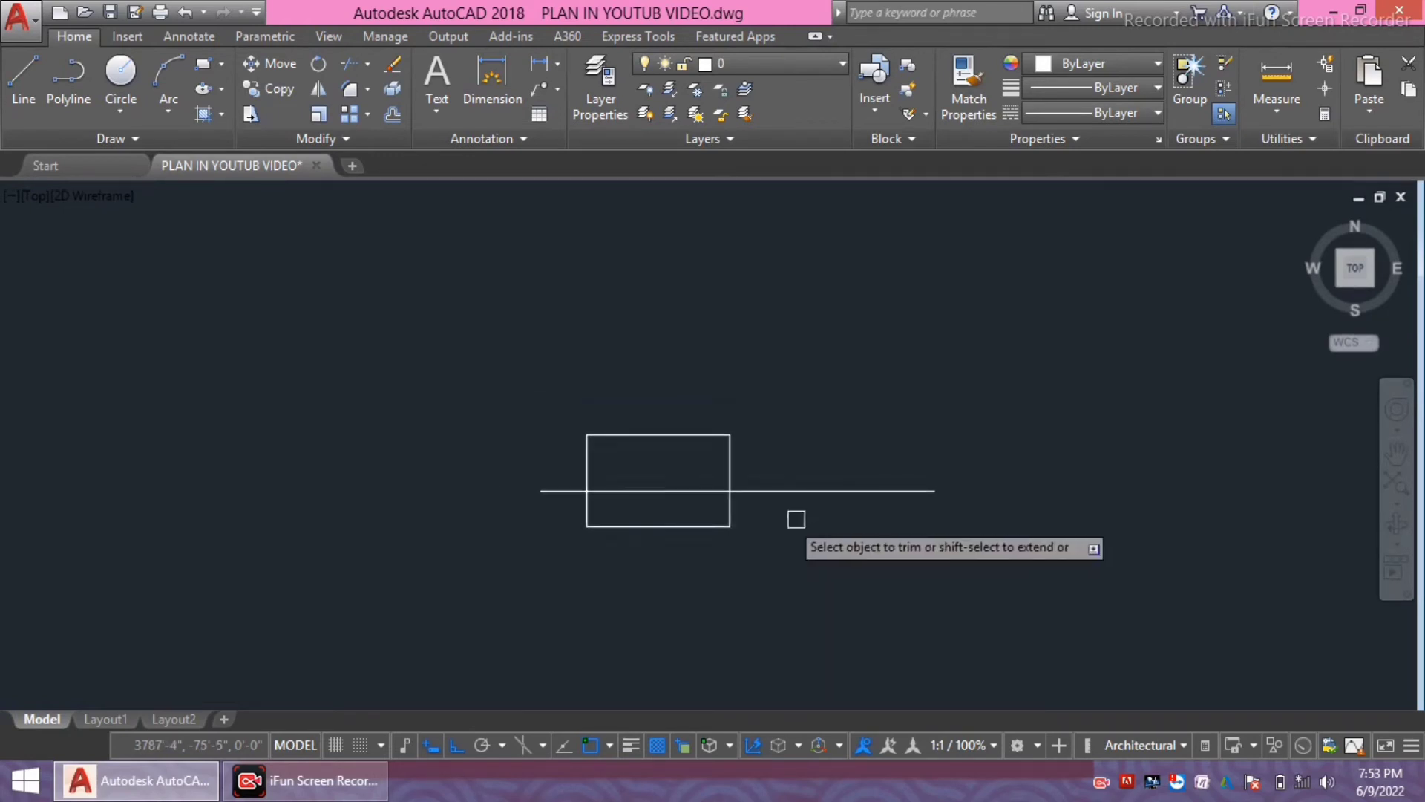
scroll(795, 512, up, 2)
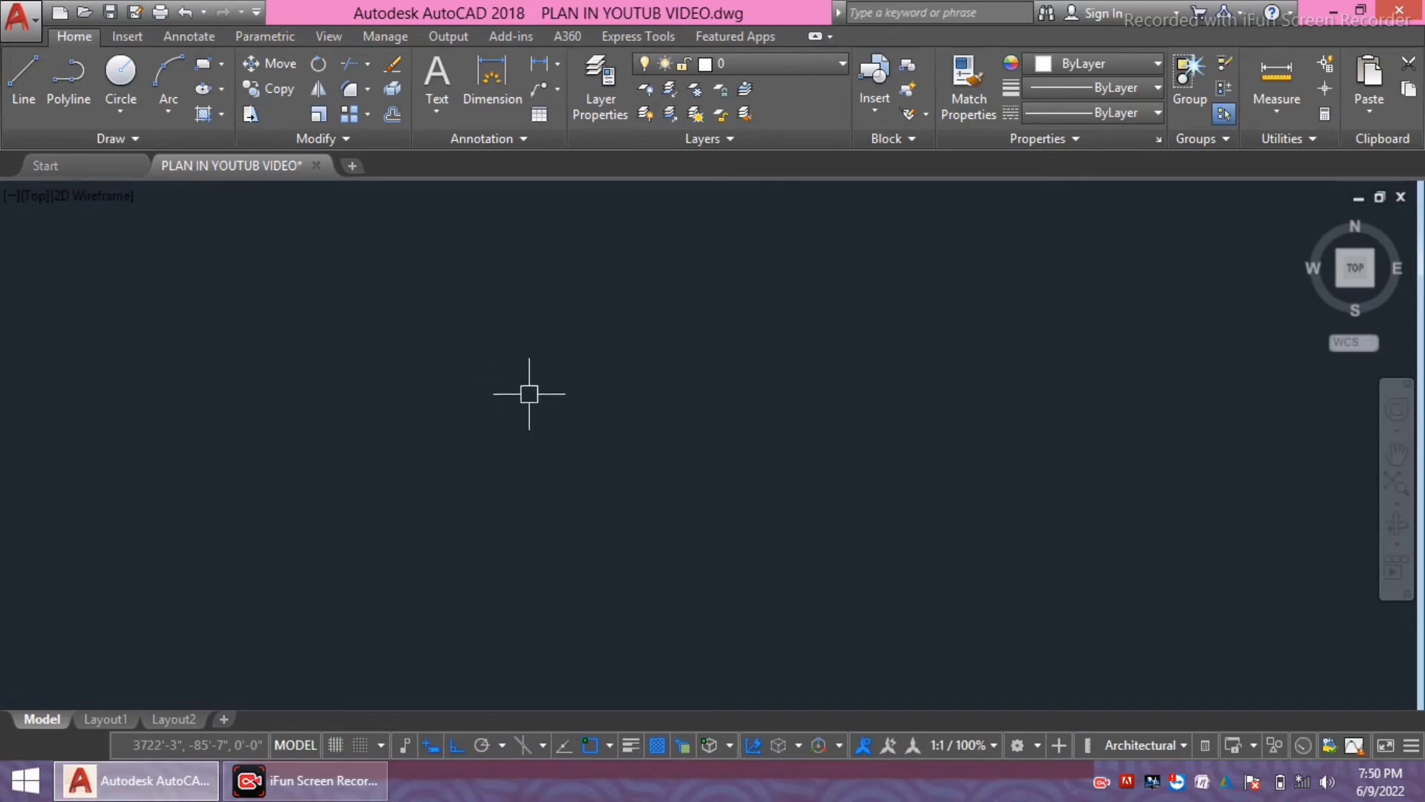
- Draw a horizontal line and a vertical line crossing it
key(Return)
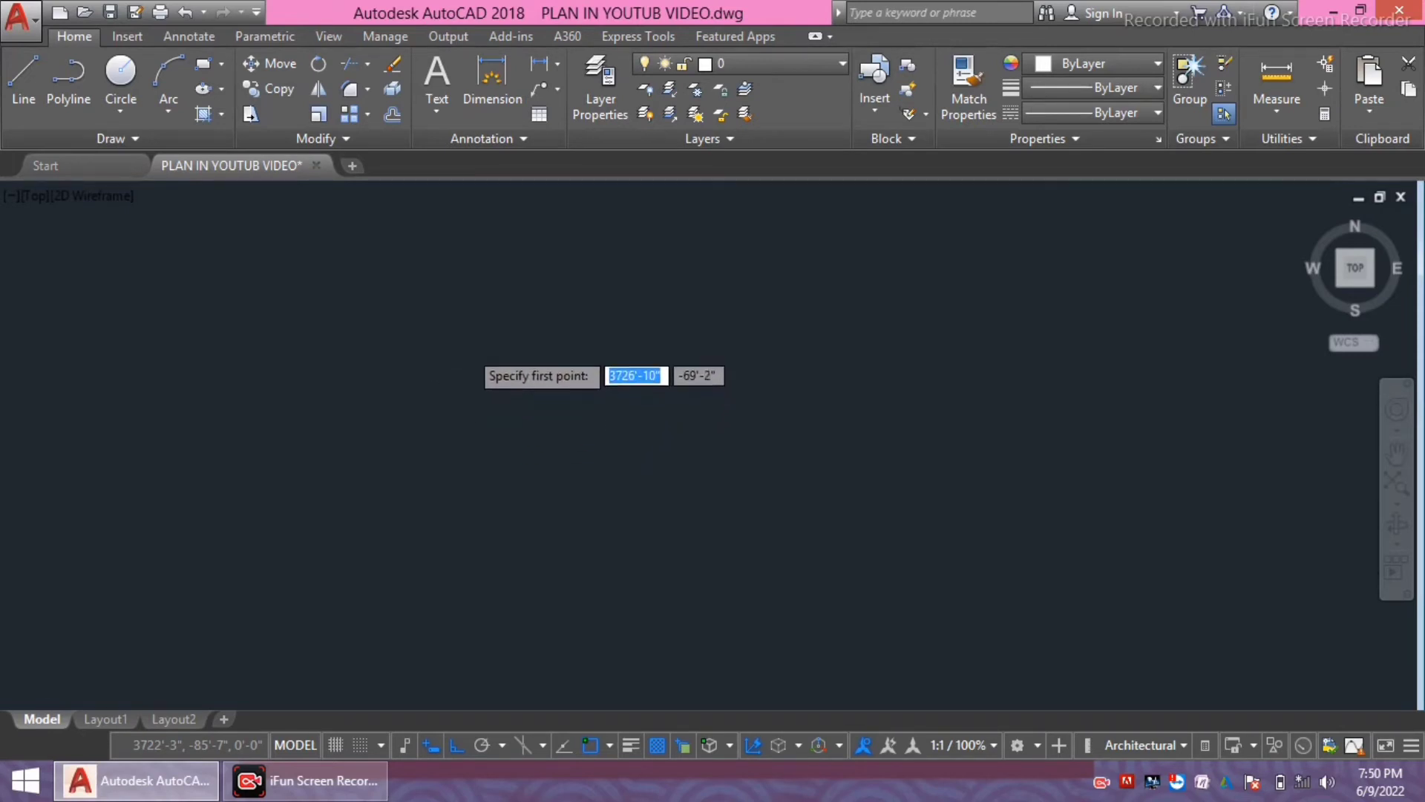
click(464, 344)
click(862, 343)
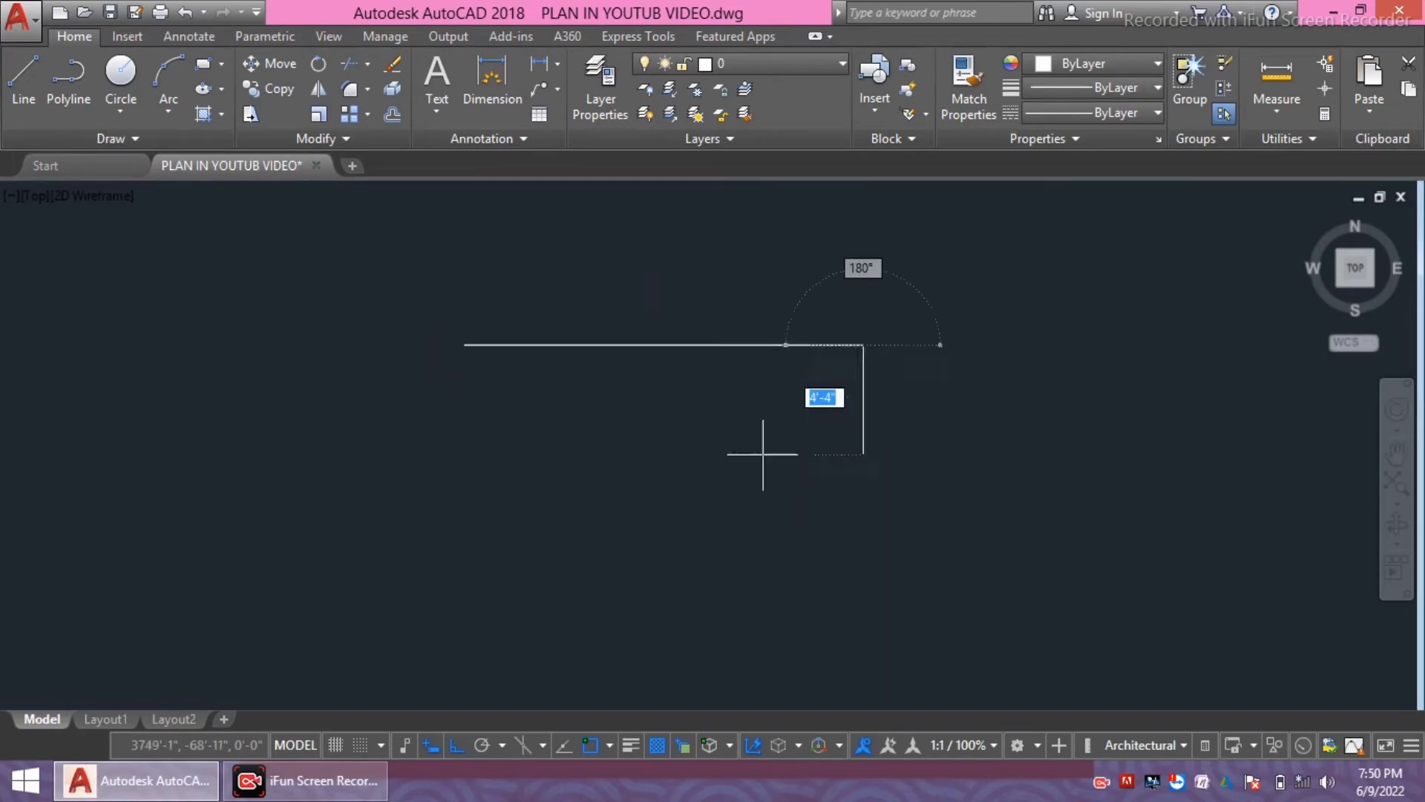
key(Return)
click(557, 344)
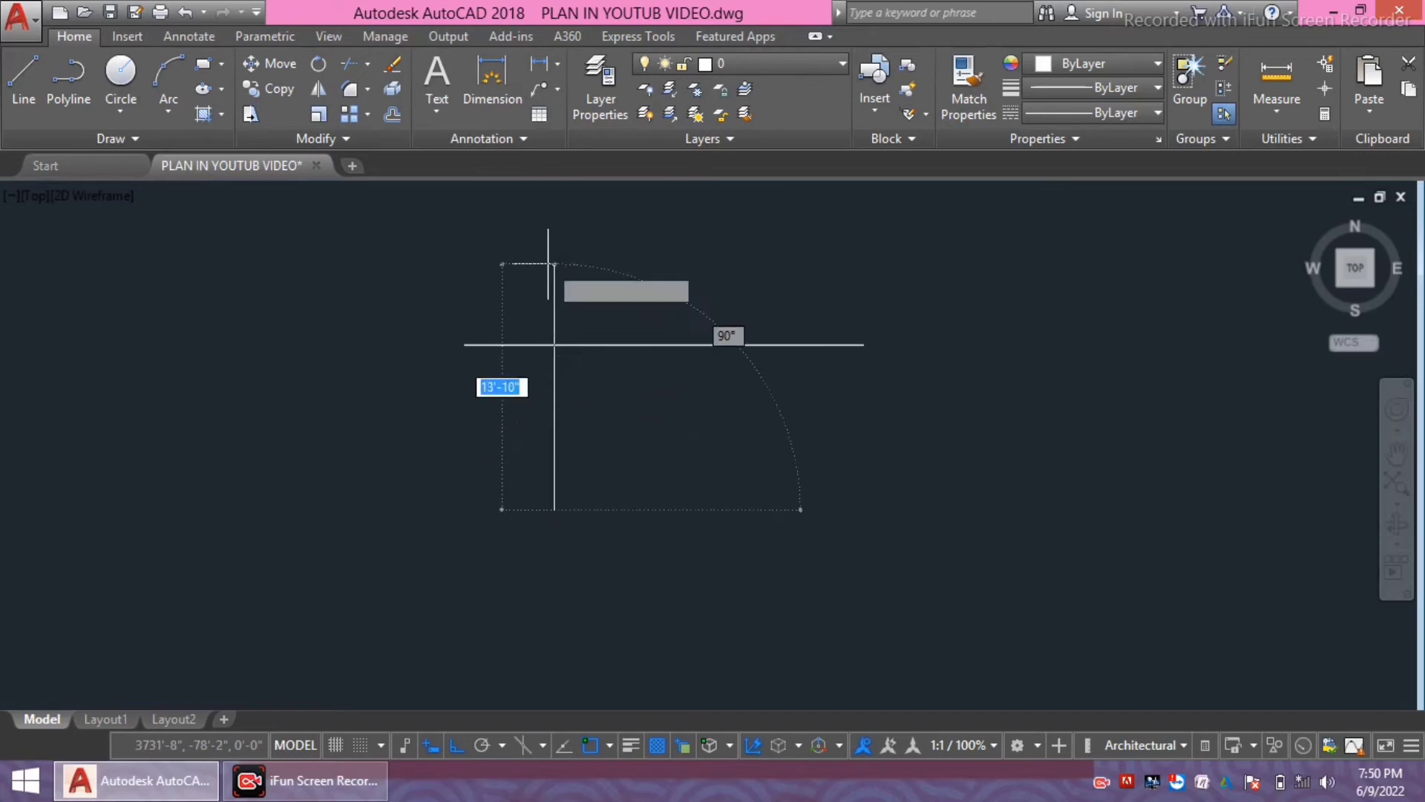
key(Return)
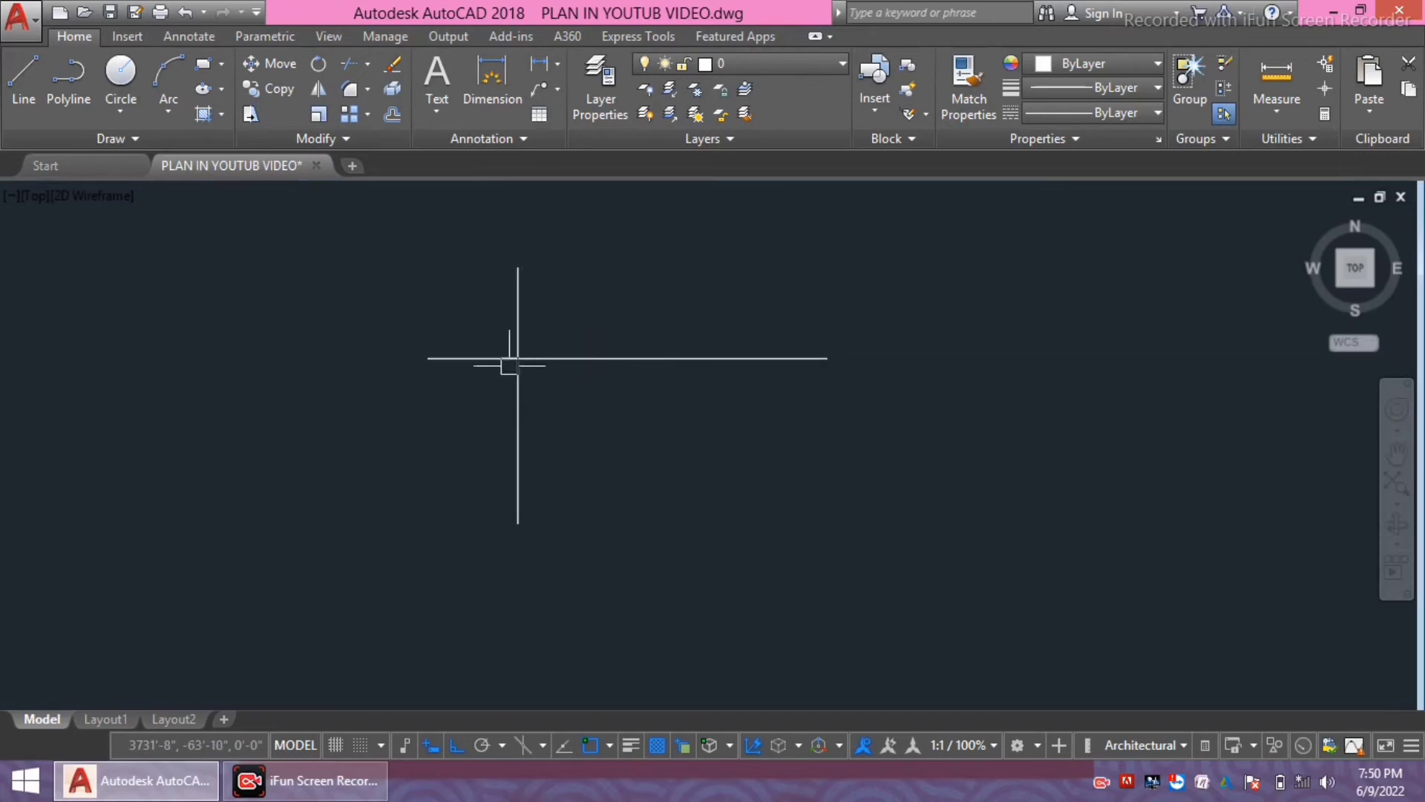
mouse_move(540, 357)
middle_down()
mouse_move(476, 430)
mouse_move(518, 406)
mouse_move(464, 438)
middle_up()
scroll(490, 425, up, 2)
text(TR)
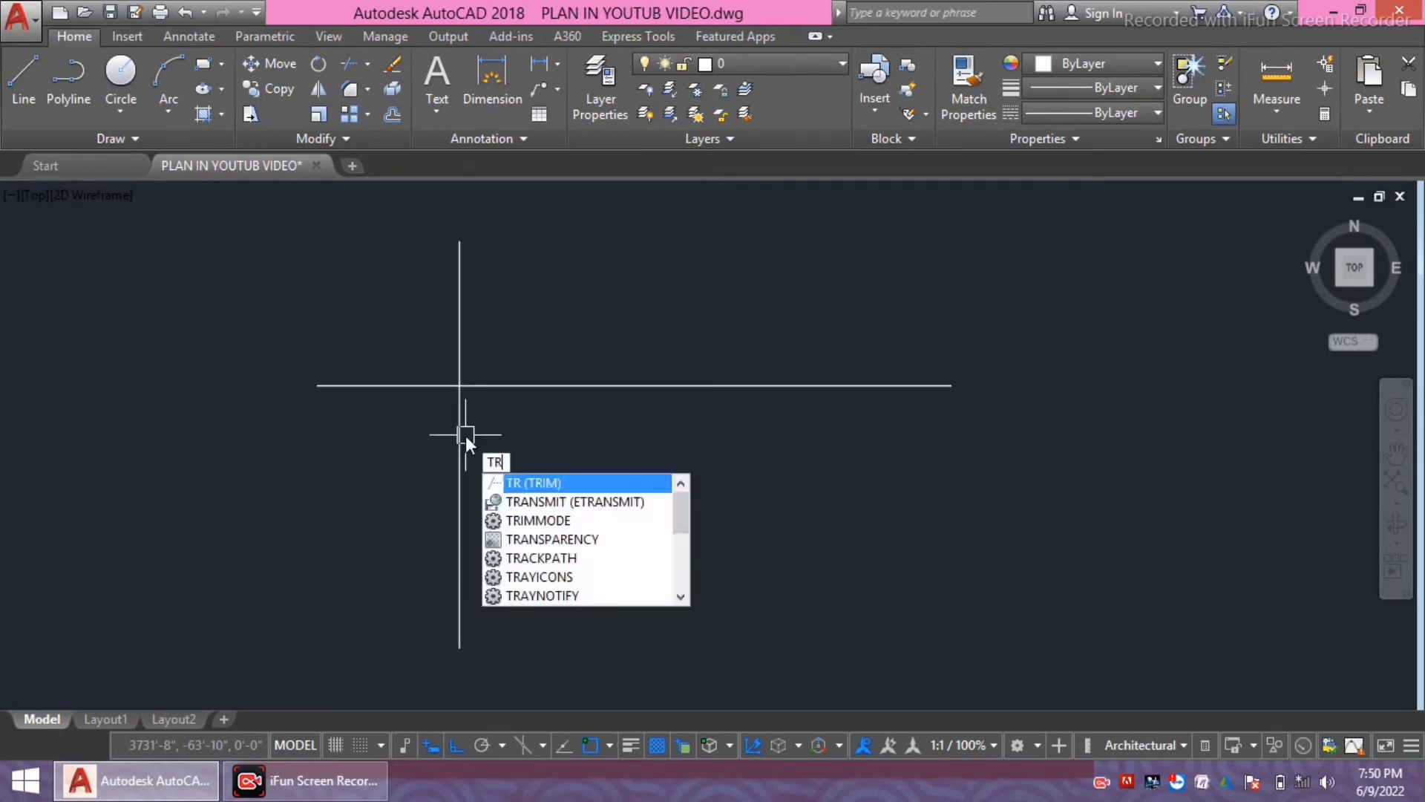
- Trim the vertical line's top overhang and the horizontal line's right part into an L corner
key(Return)
mouse_move(681, 437)
middle_down()
mouse_move(652, 411)
mouse_move(693, 455)
middle_up()
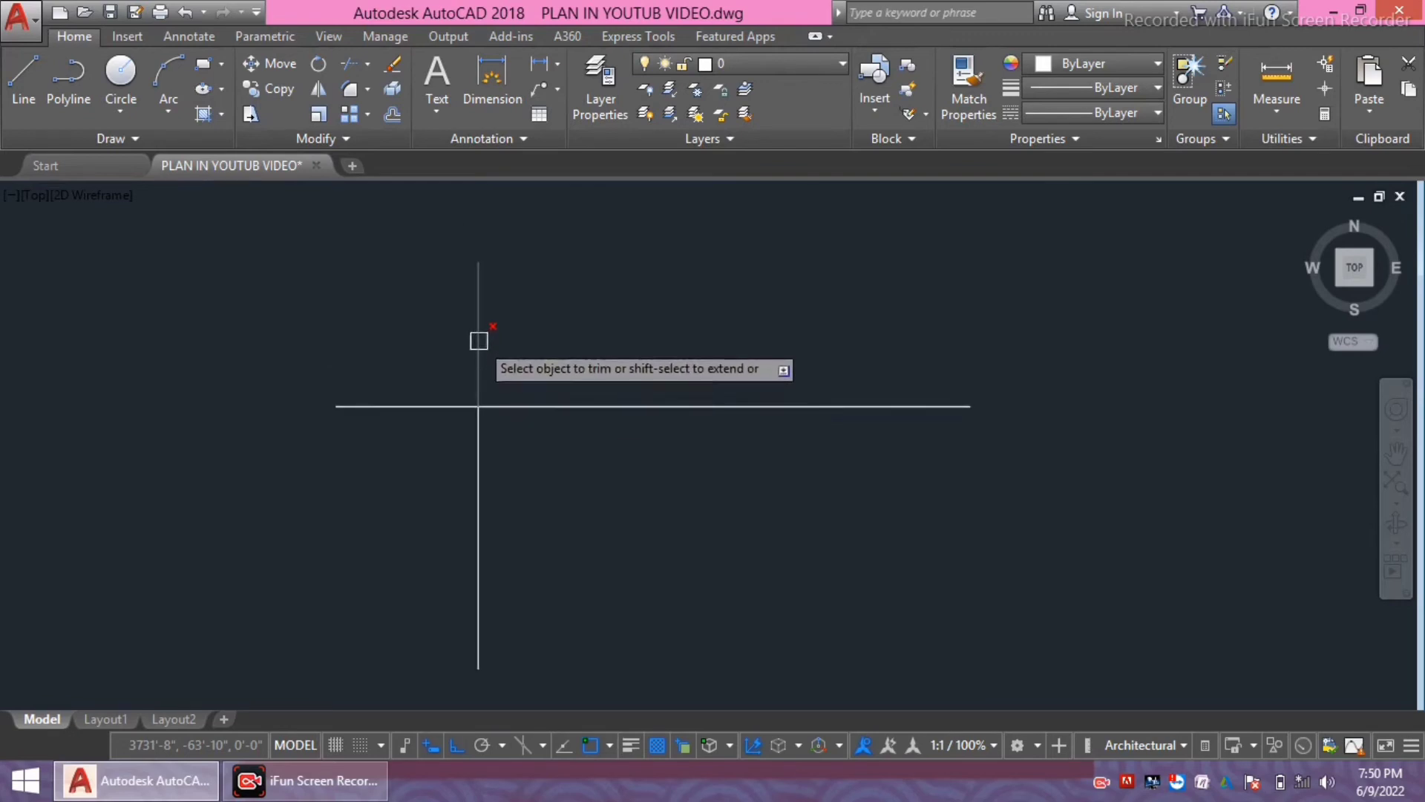
click(479, 342)
scroll(488, 371, down, 2)
middle_drag(500, 360, 512, 350)
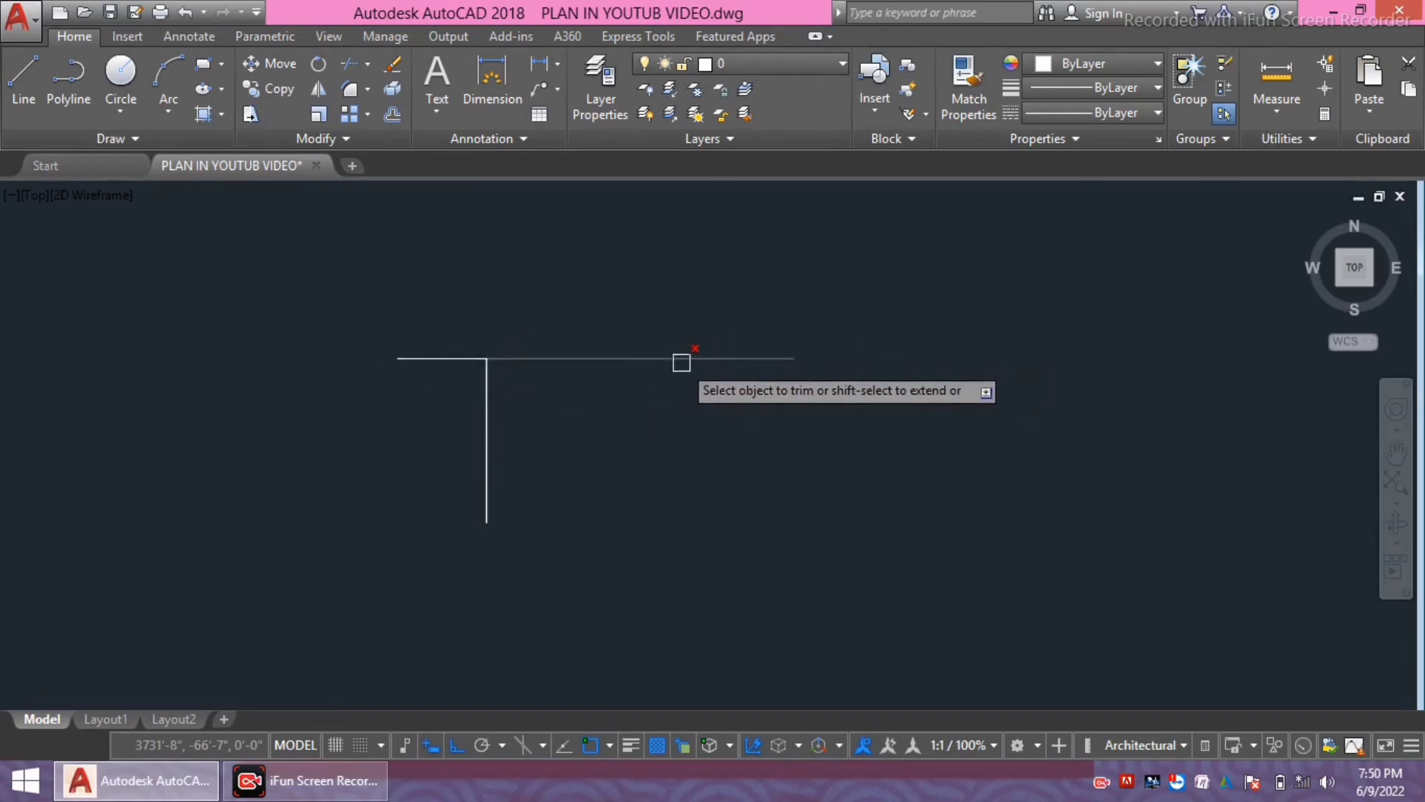
click(680, 359)
middle_drag(505, 401, 512, 386)
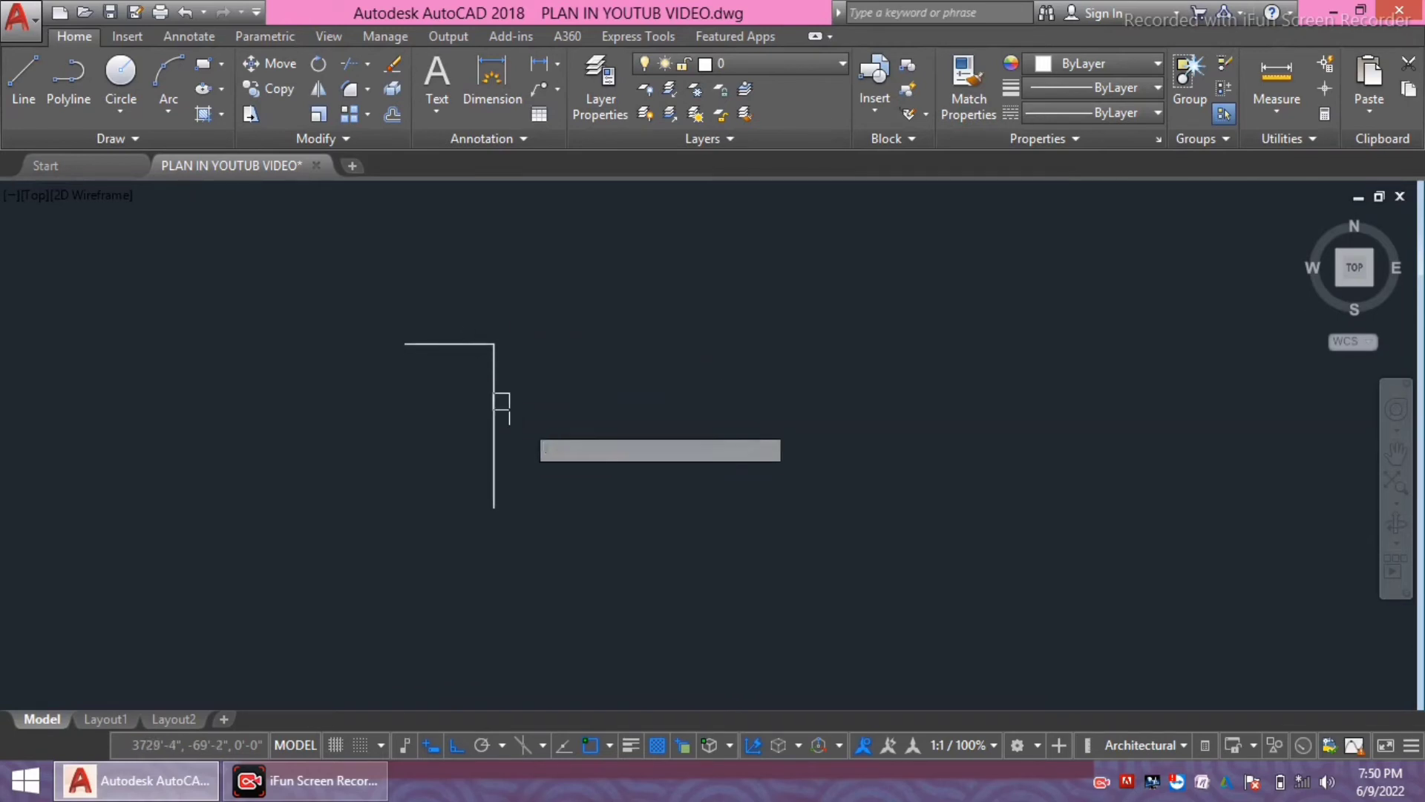
mouse_move(458, 361)
middle_down()
mouse_move(467, 399)
mouse_move(442, 353)
middle_up()
scroll(477, 398, up, 2)
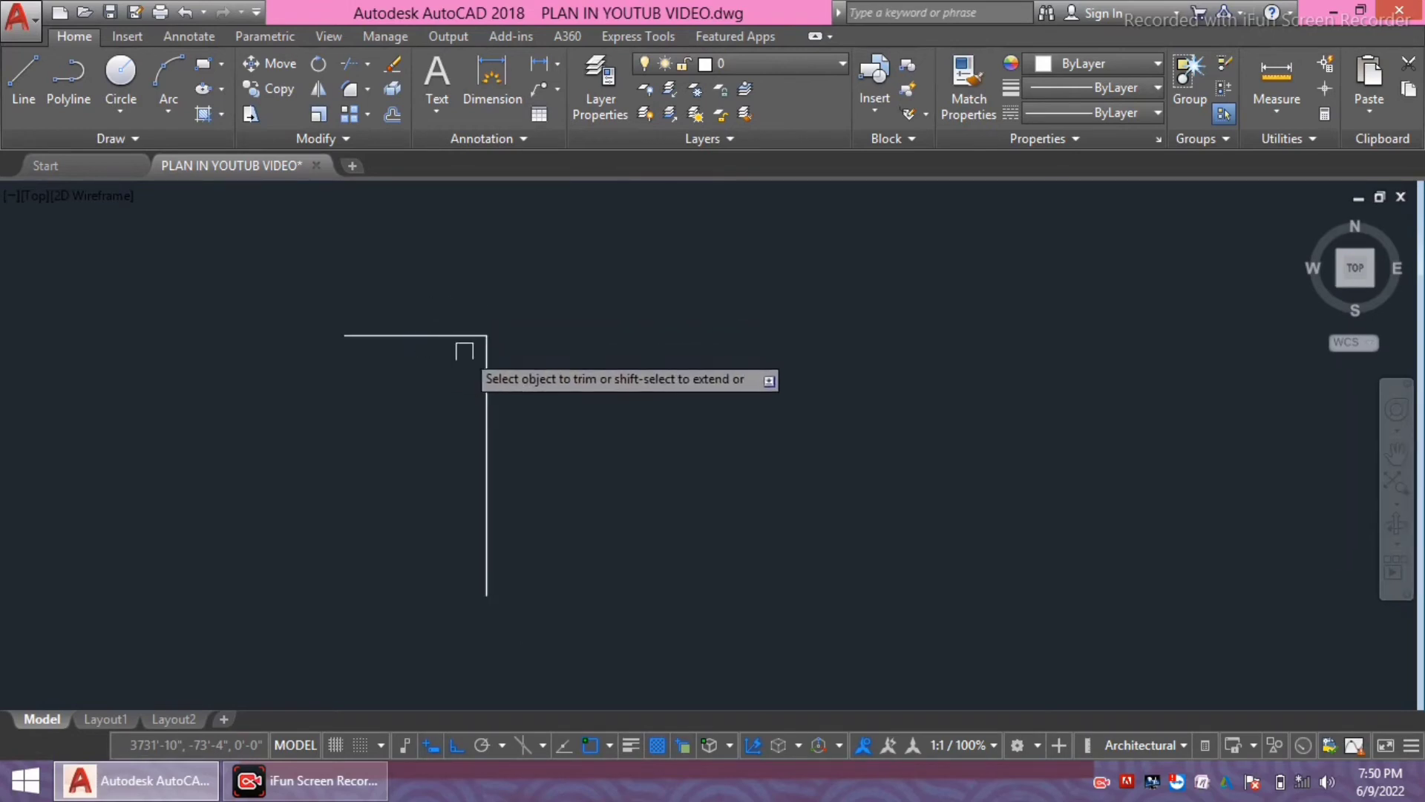
mouse_move(493, 426)
middle_down()
mouse_move(501, 440)
mouse_move(494, 418)
mouse_move(510, 411)
middle_up()
middle_drag(624, 420, 584, 417)
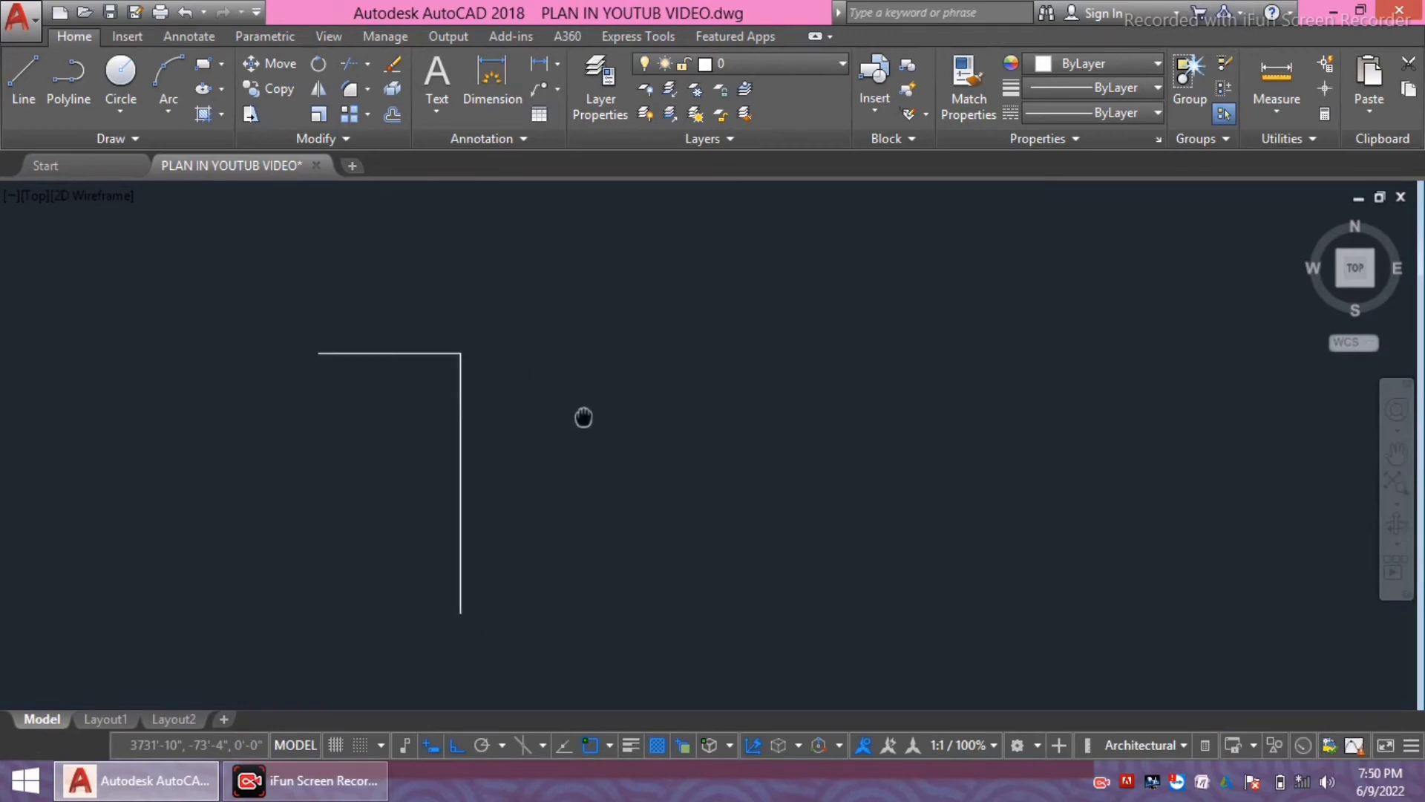
text(RE)
- Draw a rectangle beside the L corner
key(Return)
click(584, 338)
click(860, 570)
middle_drag(920, 439, 780, 400)
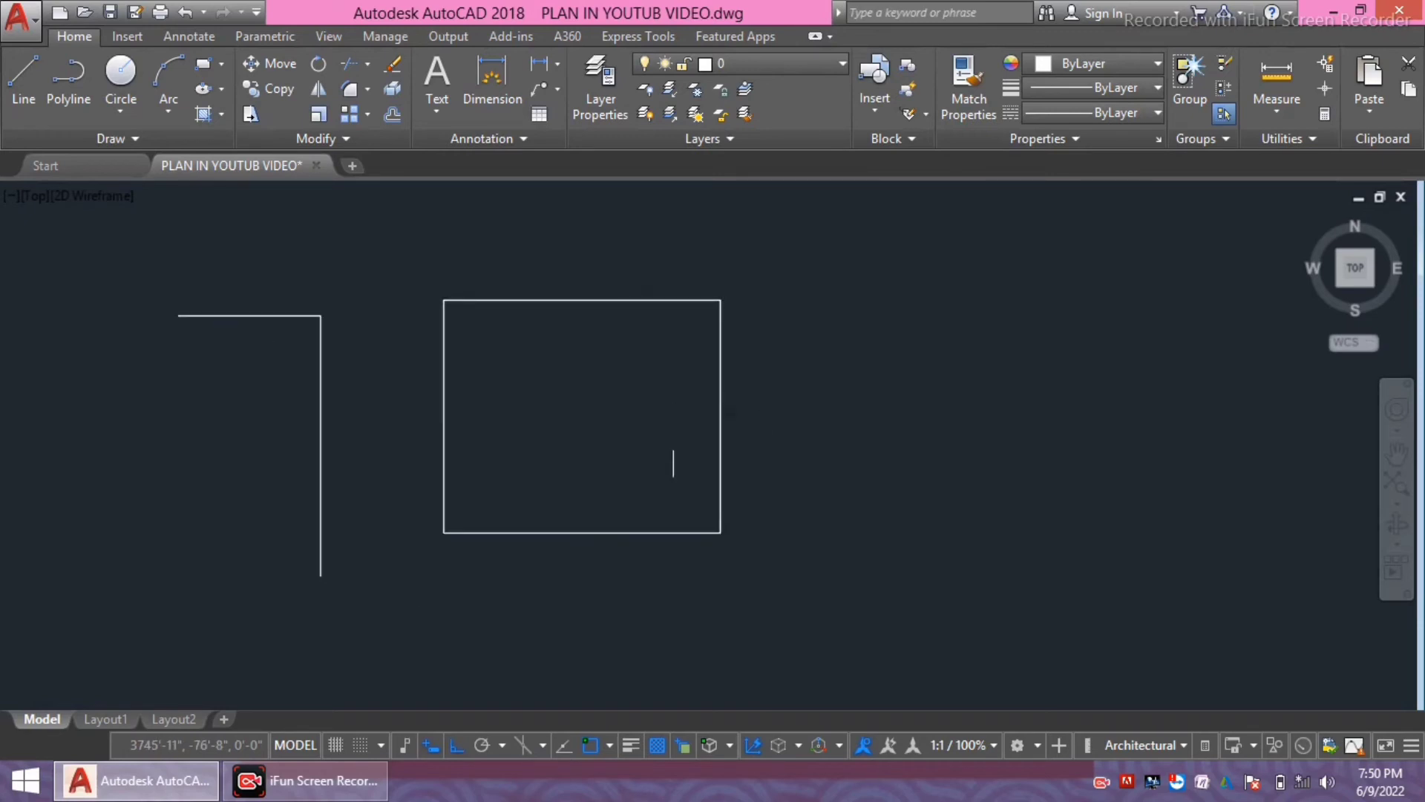
- Draw a circle centred on the rectangle's right edge
text(c)
key(Return)
click(721, 418)
click(790, 280)
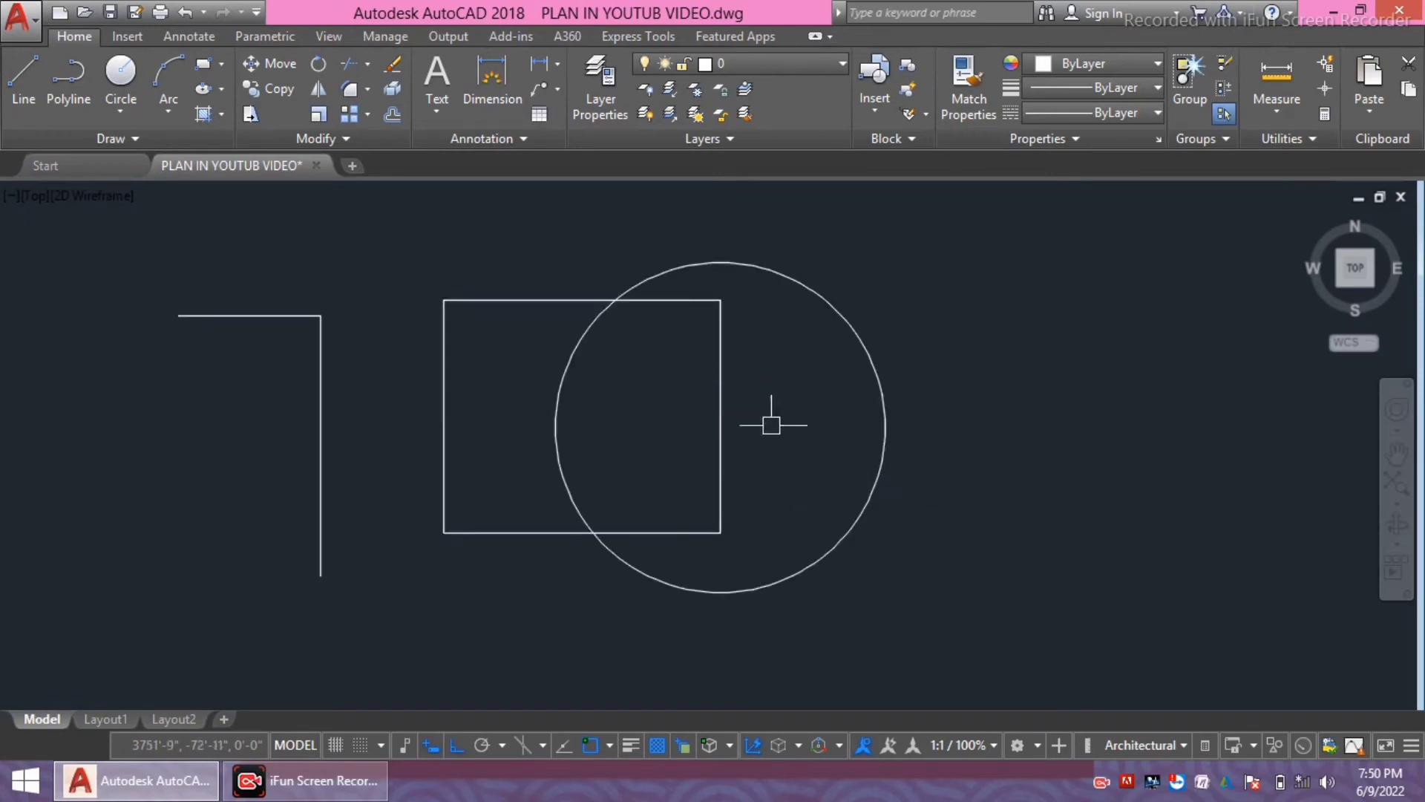
scroll(764, 417, down, 2)
mouse_move(803, 427)
middle_down()
mouse_move(711, 429)
mouse_move(646, 407)
middle_up()
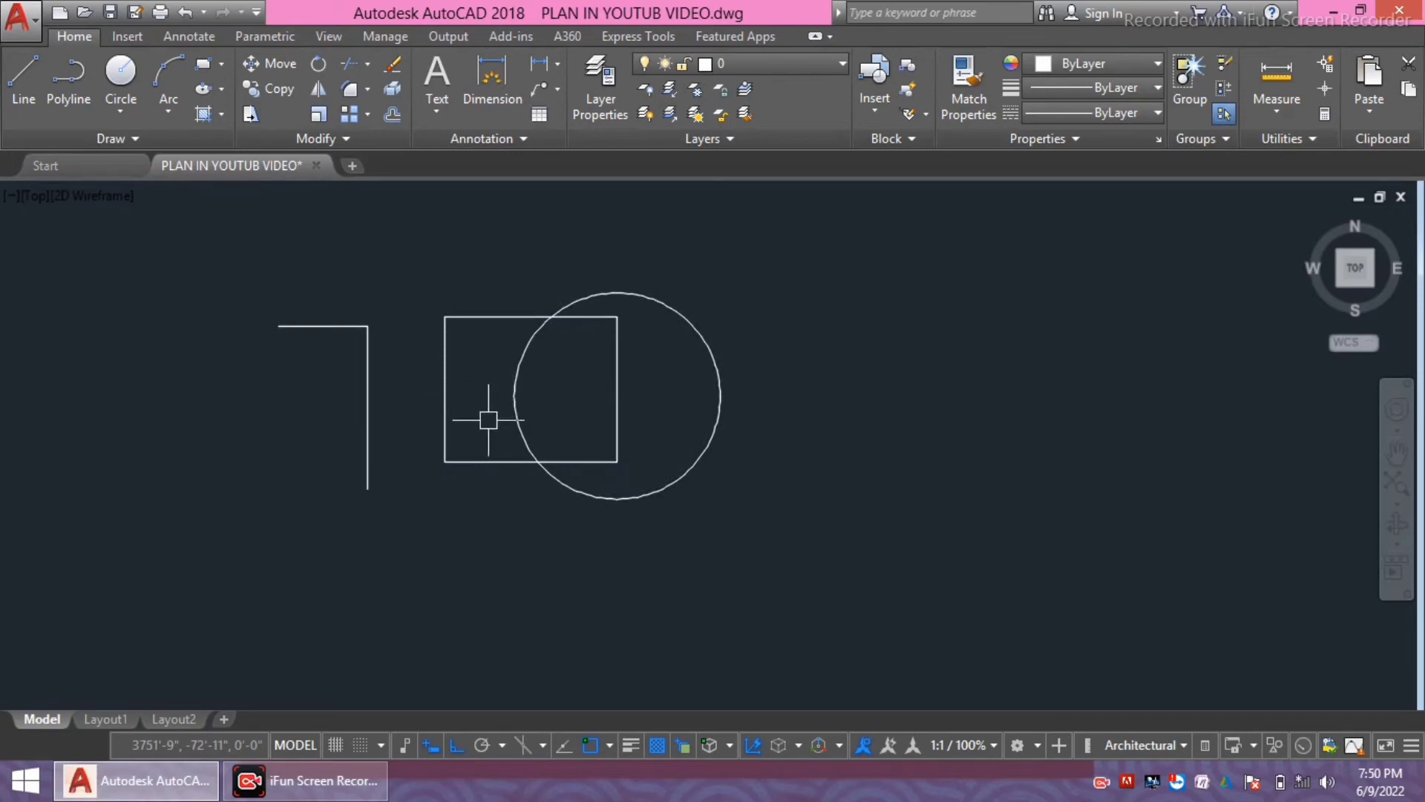
text(TR)
- Trim the rectangle's left edges and the circle's large right arc to form a D shape
key(Return)
key(Return)
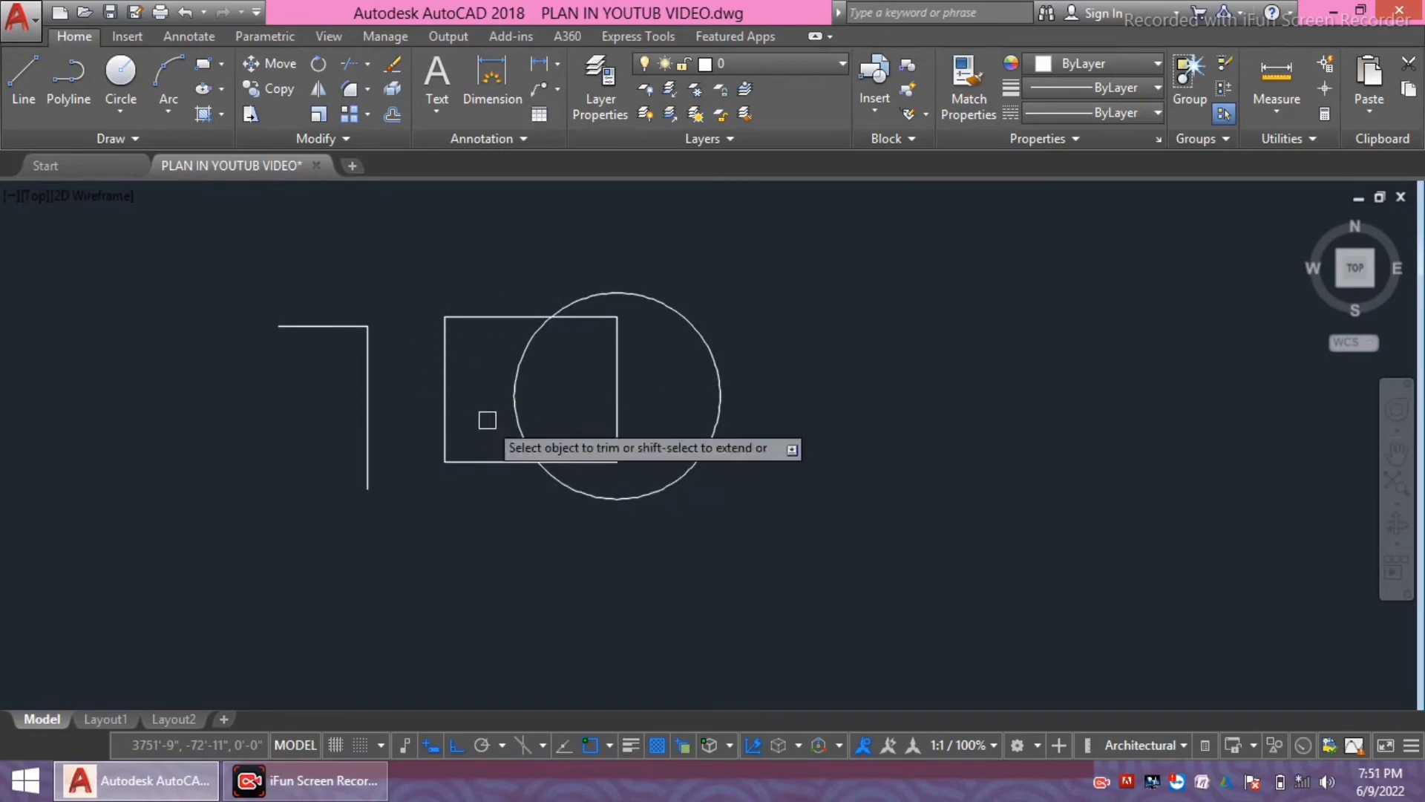
click(478, 317)
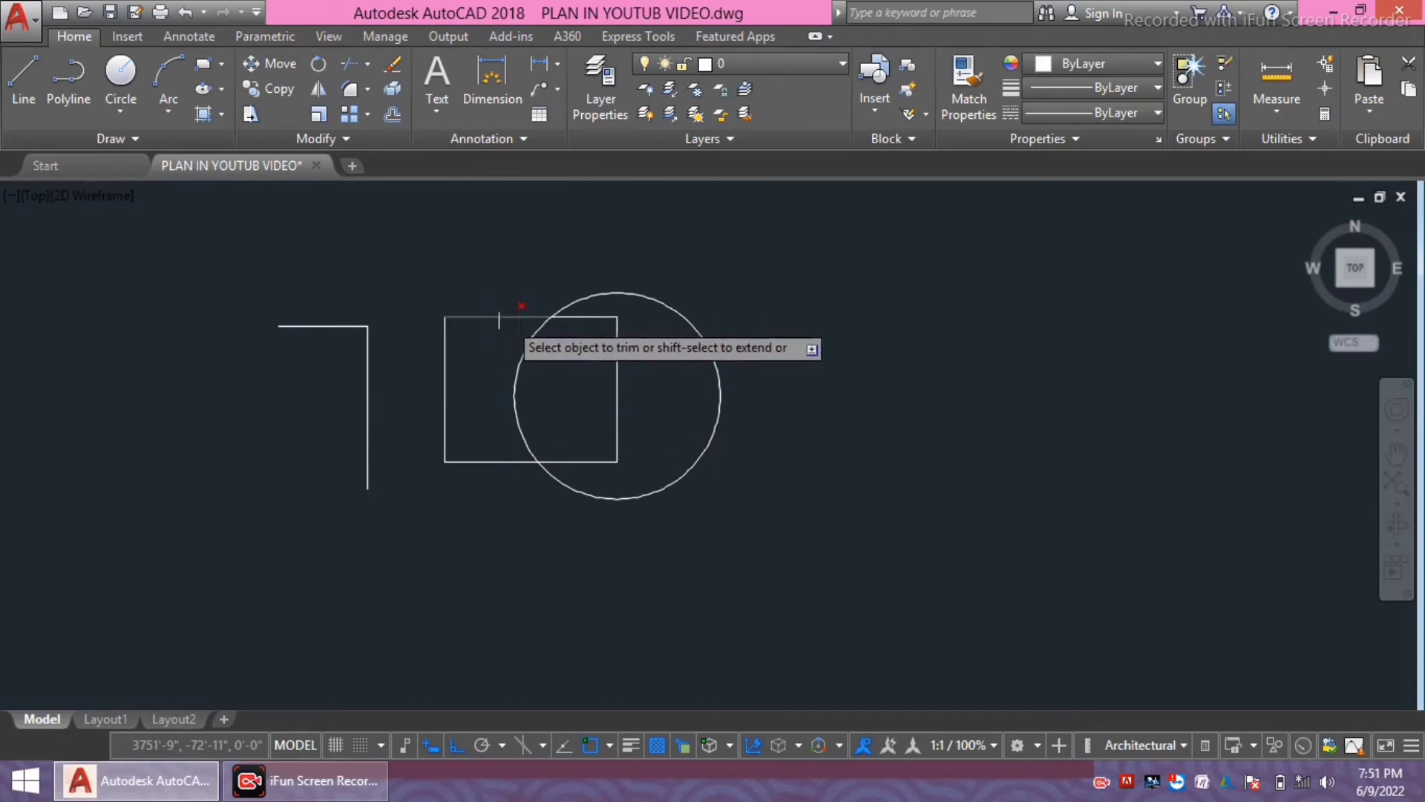
click(445, 398)
click(473, 465)
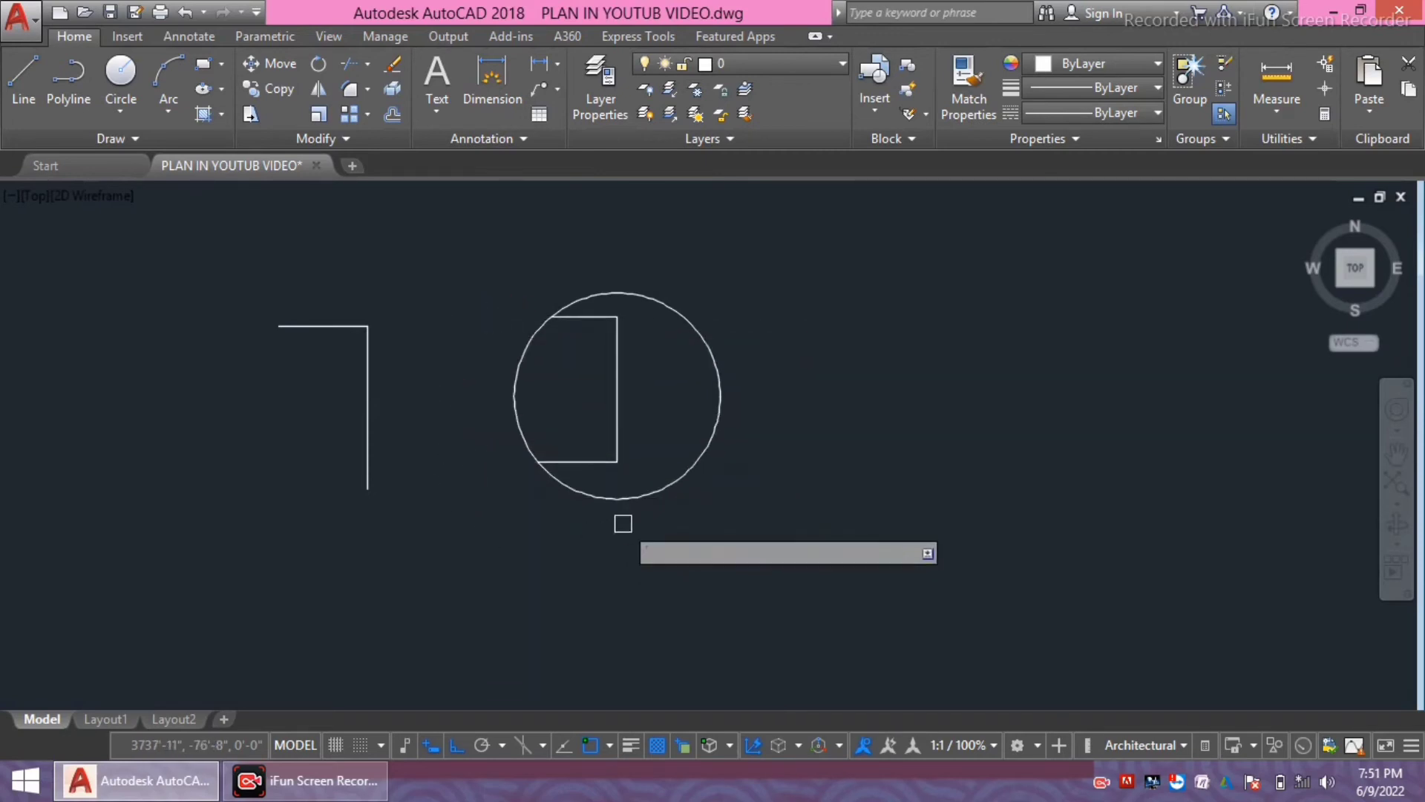
middle_drag(624, 522, 562, 521)
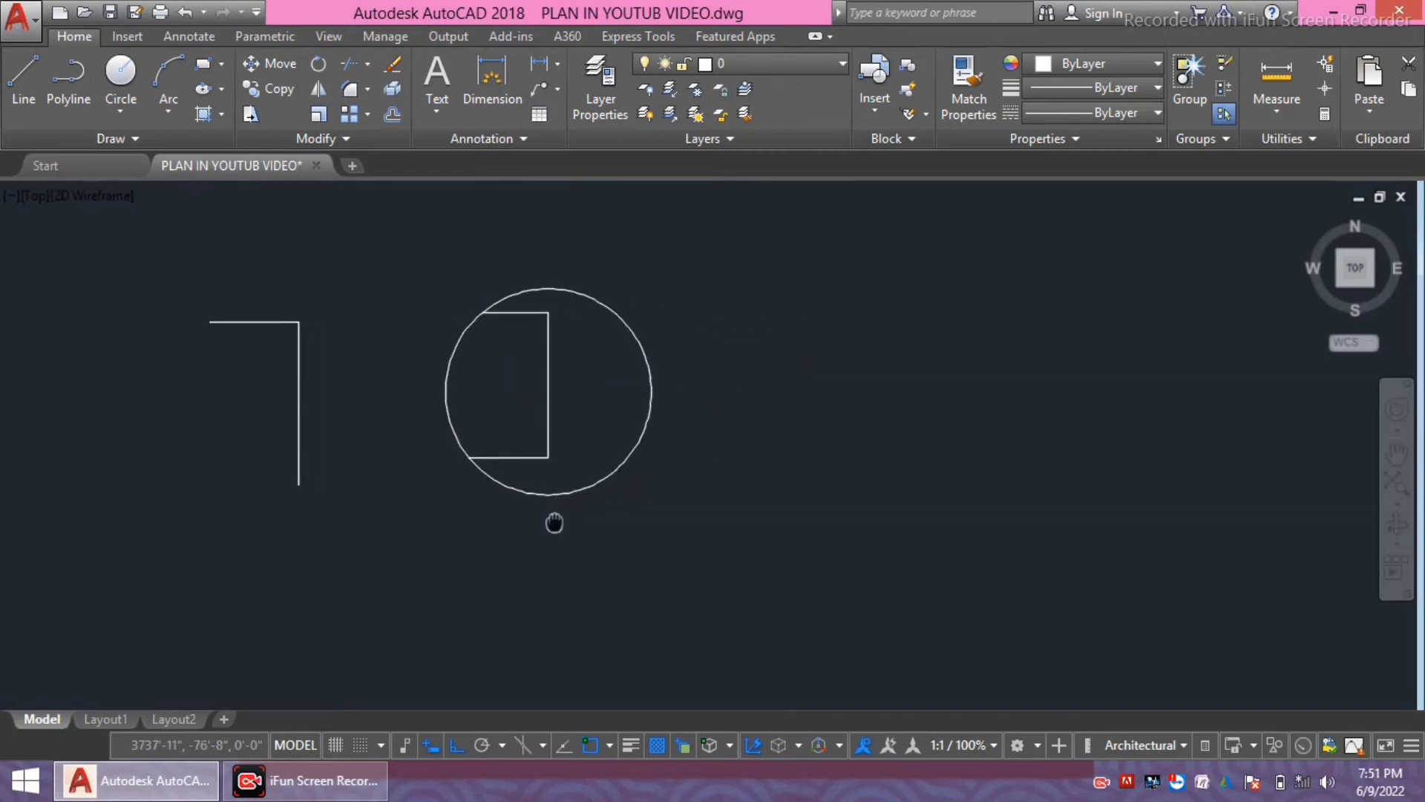
click(583, 295)
middle_drag(646, 448, 680, 459)
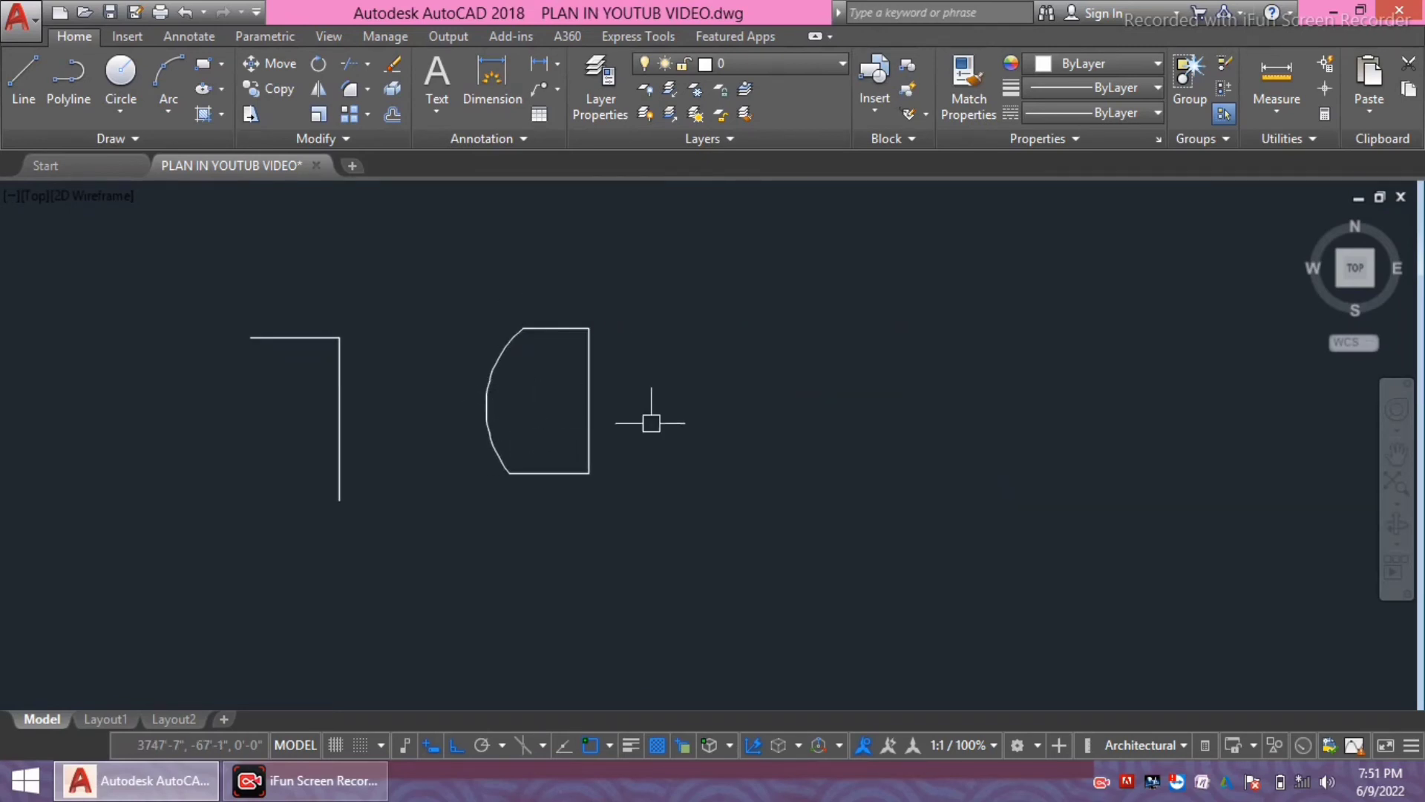
- Zoom and pan to centre the D shape and the corner in view
middle_drag(651, 422, 703, 456)
scroll(545, 408, up, 2)
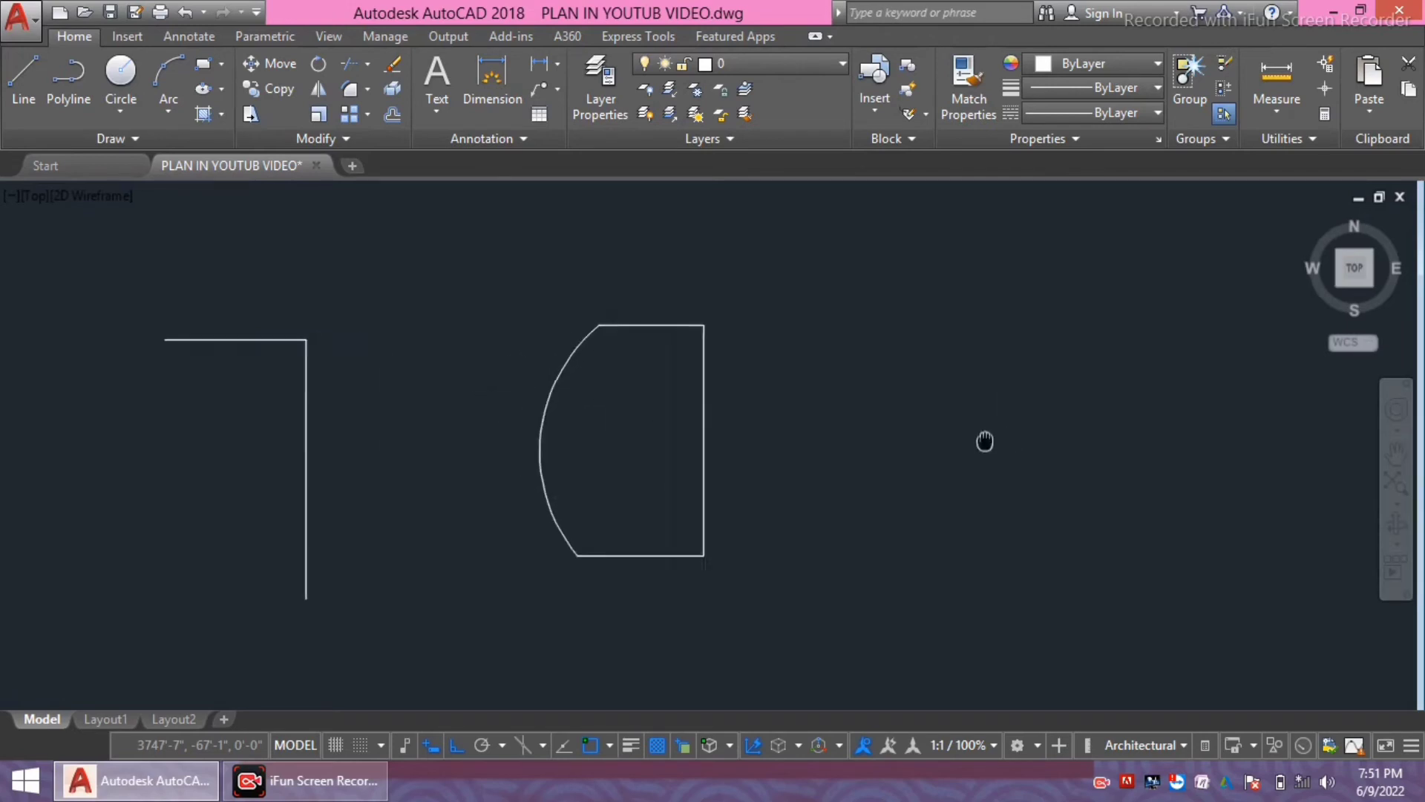
mouse_move(987, 442)
middle_down()
mouse_move(807, 422)
mouse_move(801, 461)
middle_up()
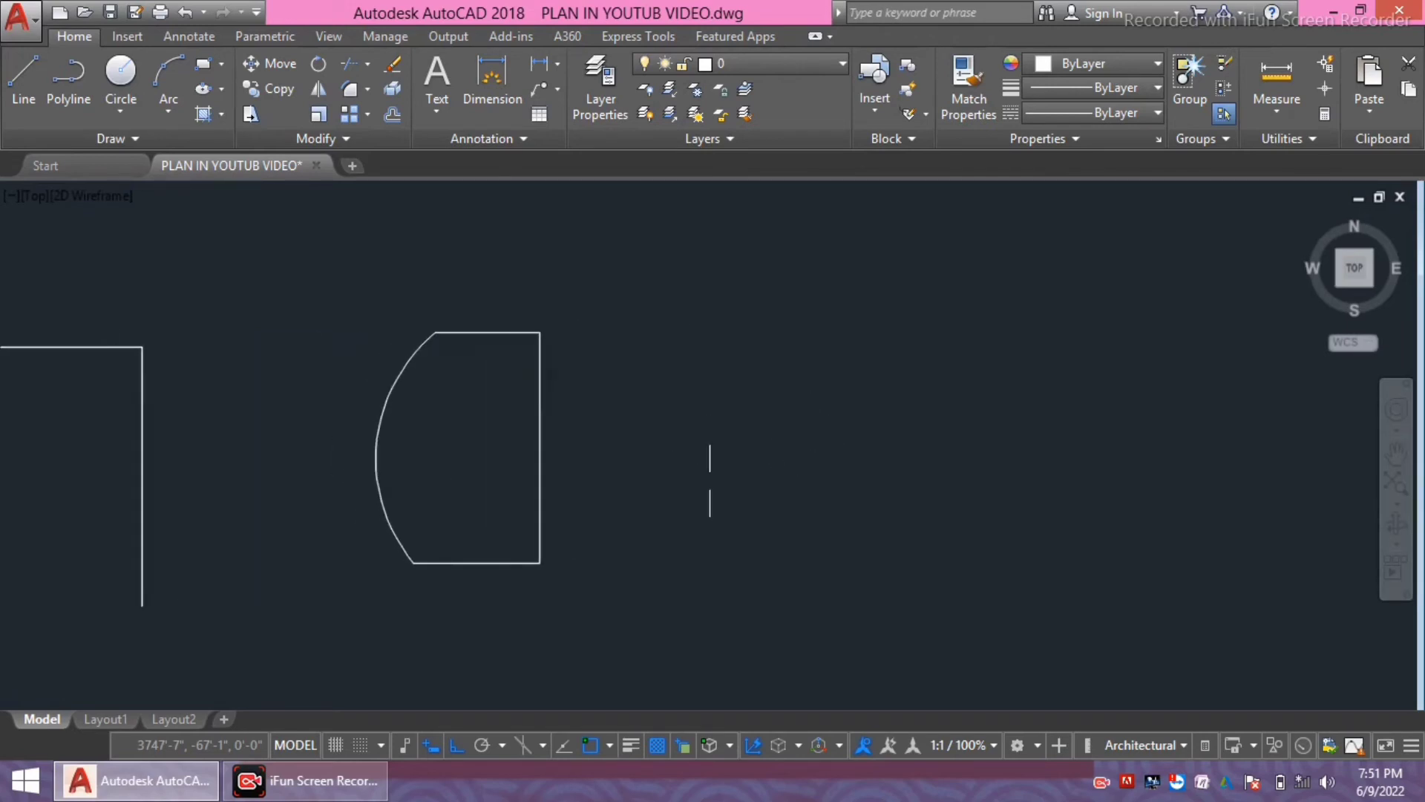
middle_drag(706, 477, 465, 468)
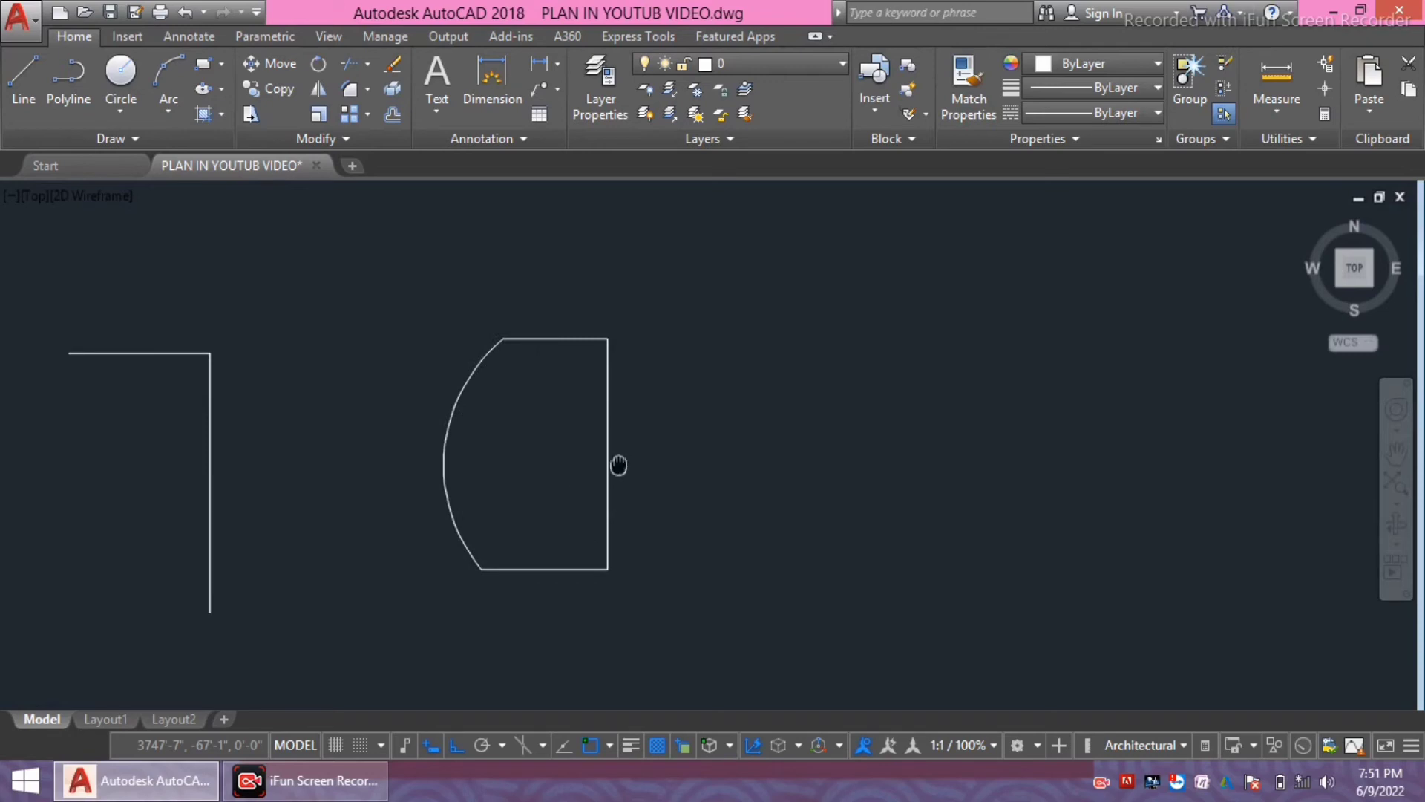
middle_drag(618, 466, 646, 465)
middle_drag(745, 437, 711, 440)
- Draw a horizontal line to the right of the D shape
text(l)
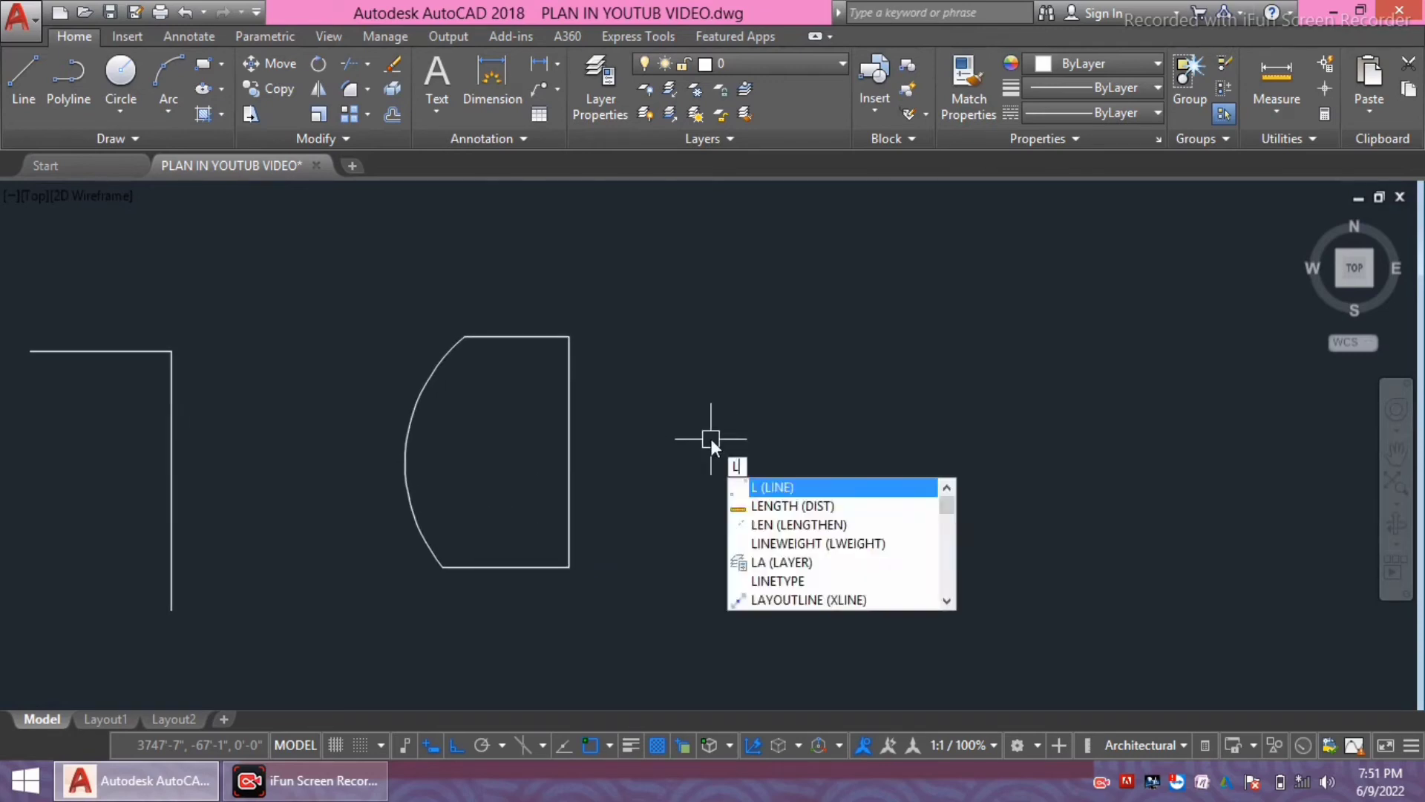
key(Return)
click(775, 422)
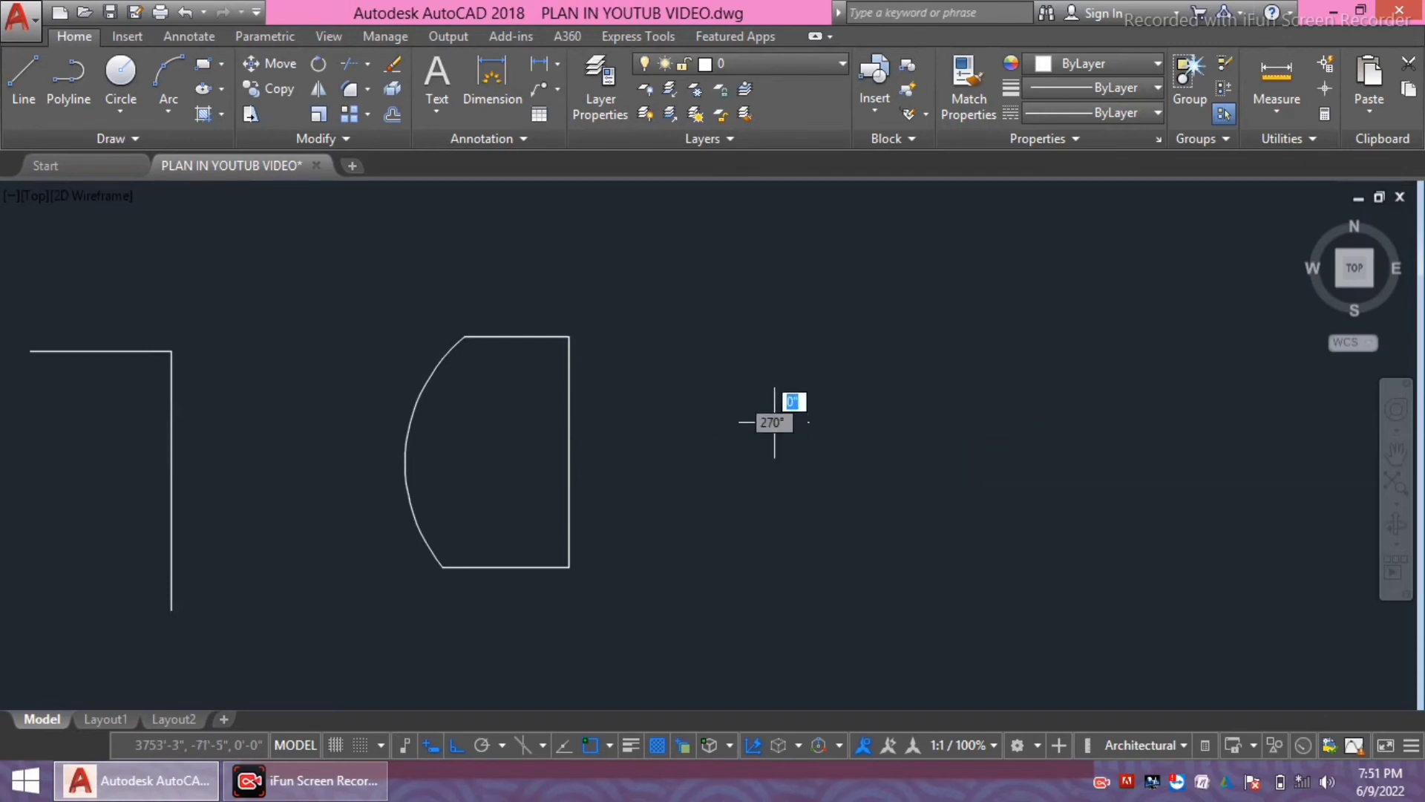
middle_drag(1033, 445, 923, 413)
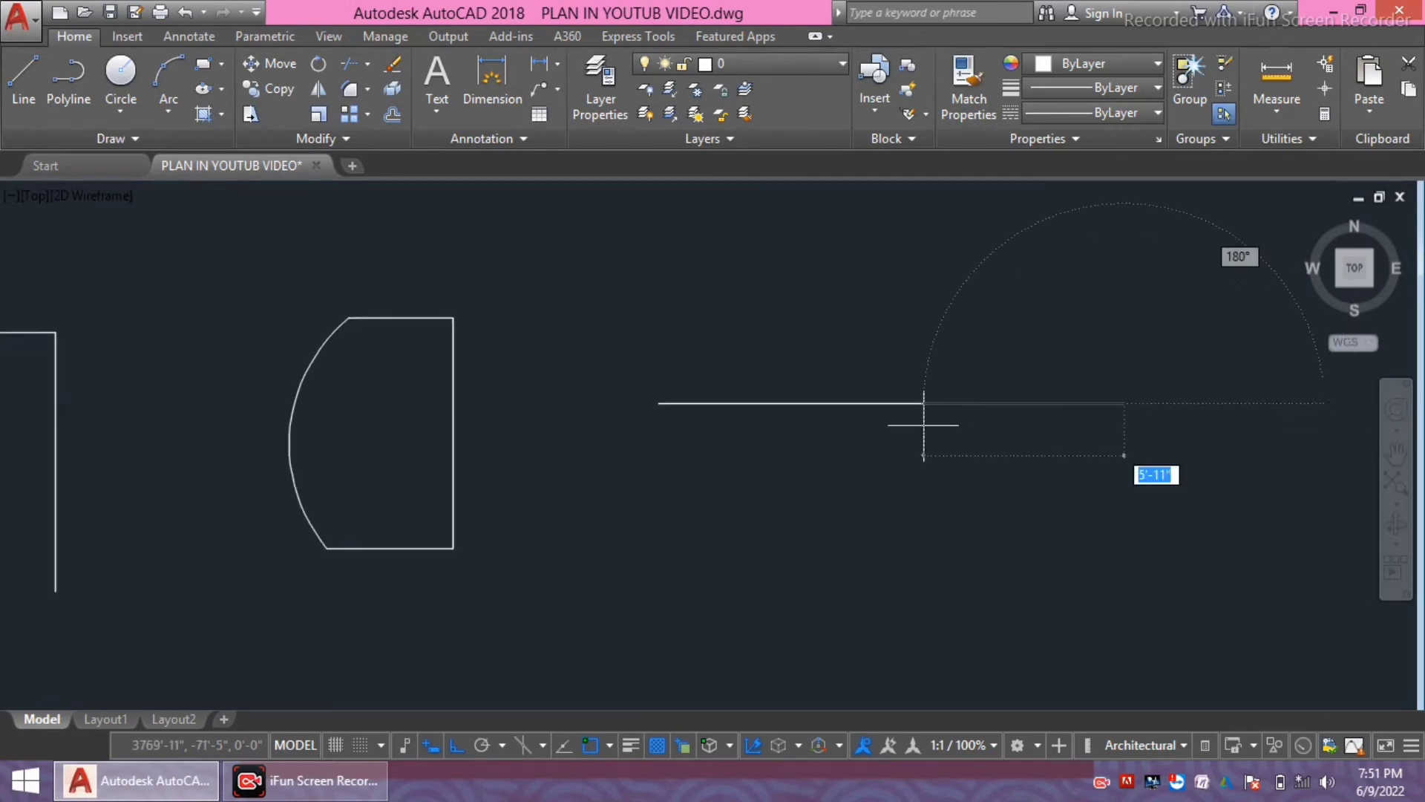
key(Escape)
scroll(630, 445, down, 2)
middle_drag(817, 478, 849, 481)
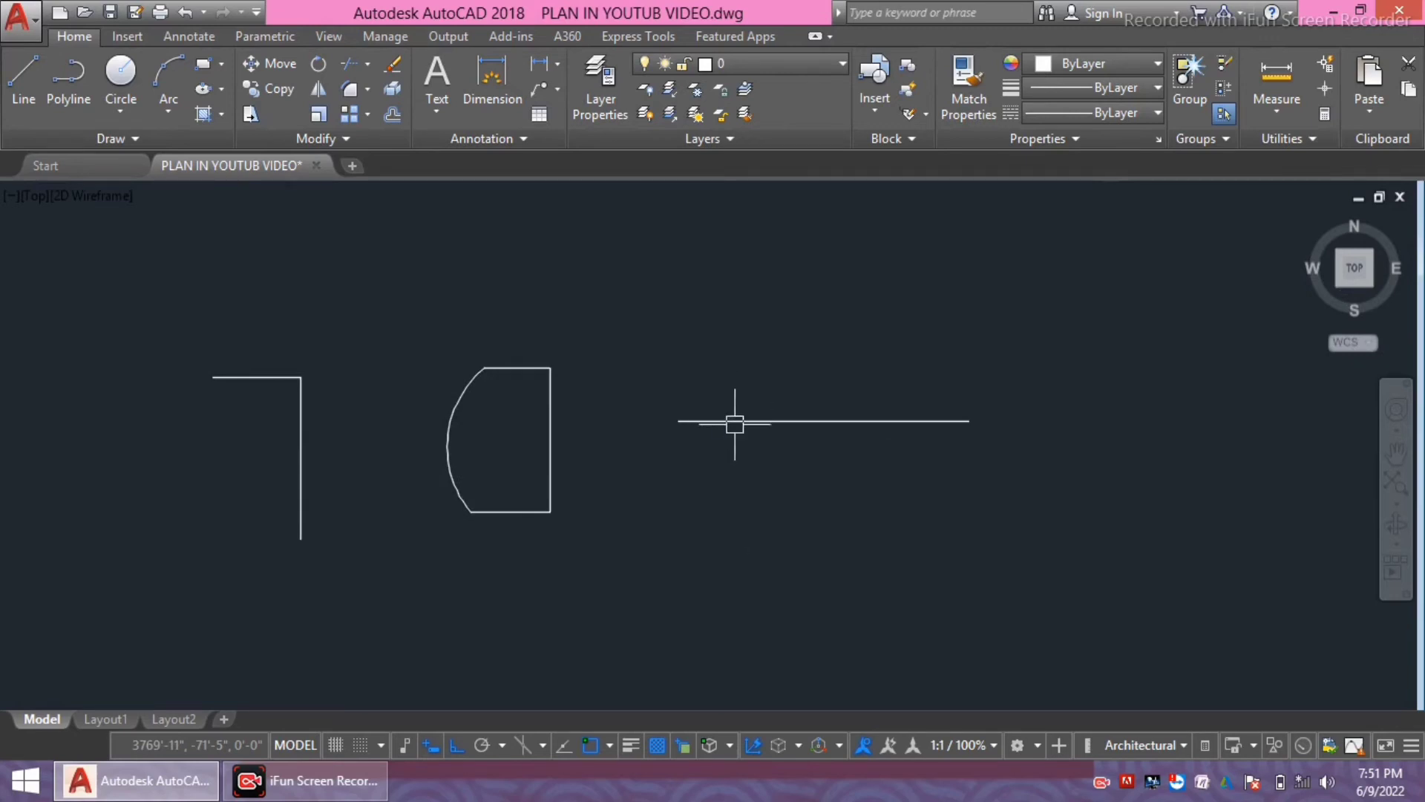
middle_drag(701, 439, 747, 446)
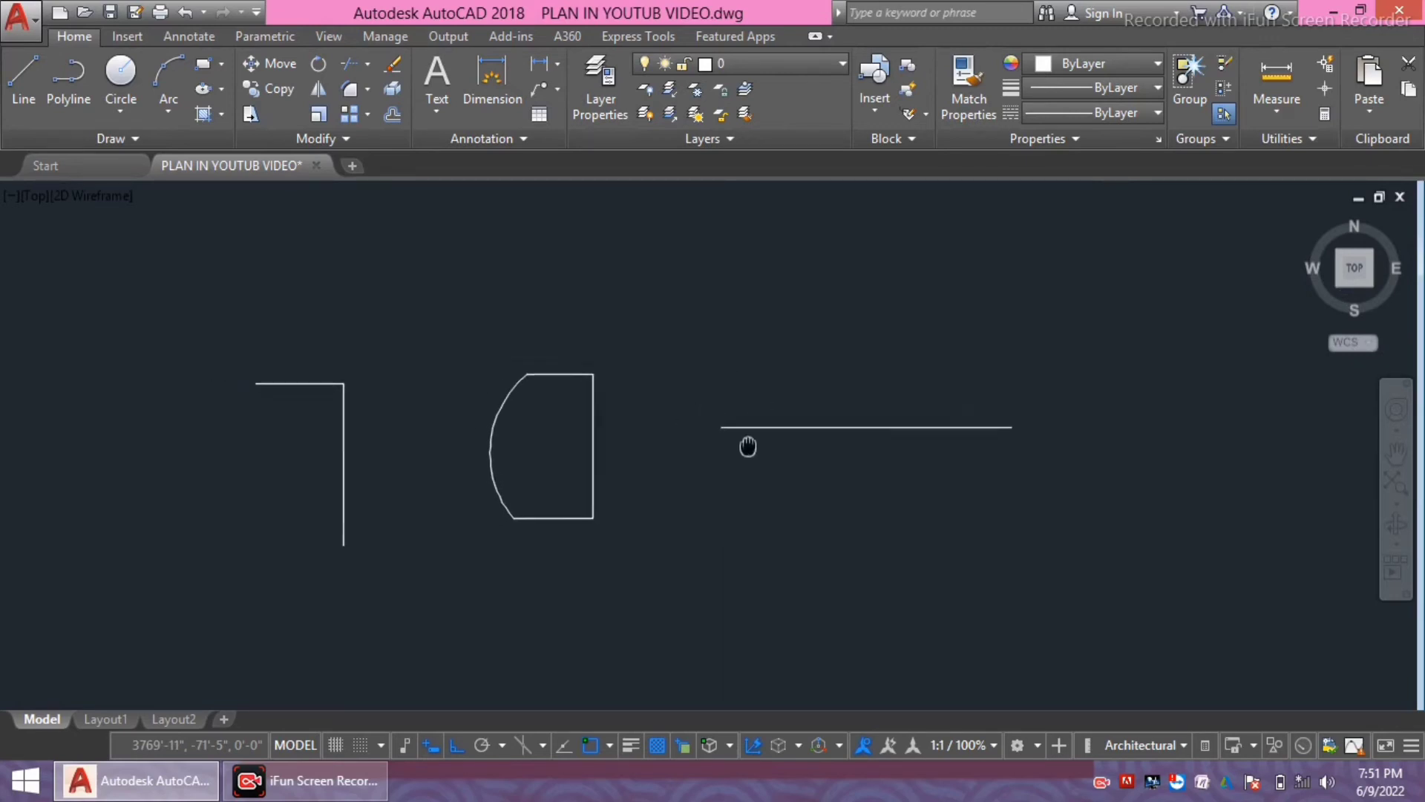
text(E)
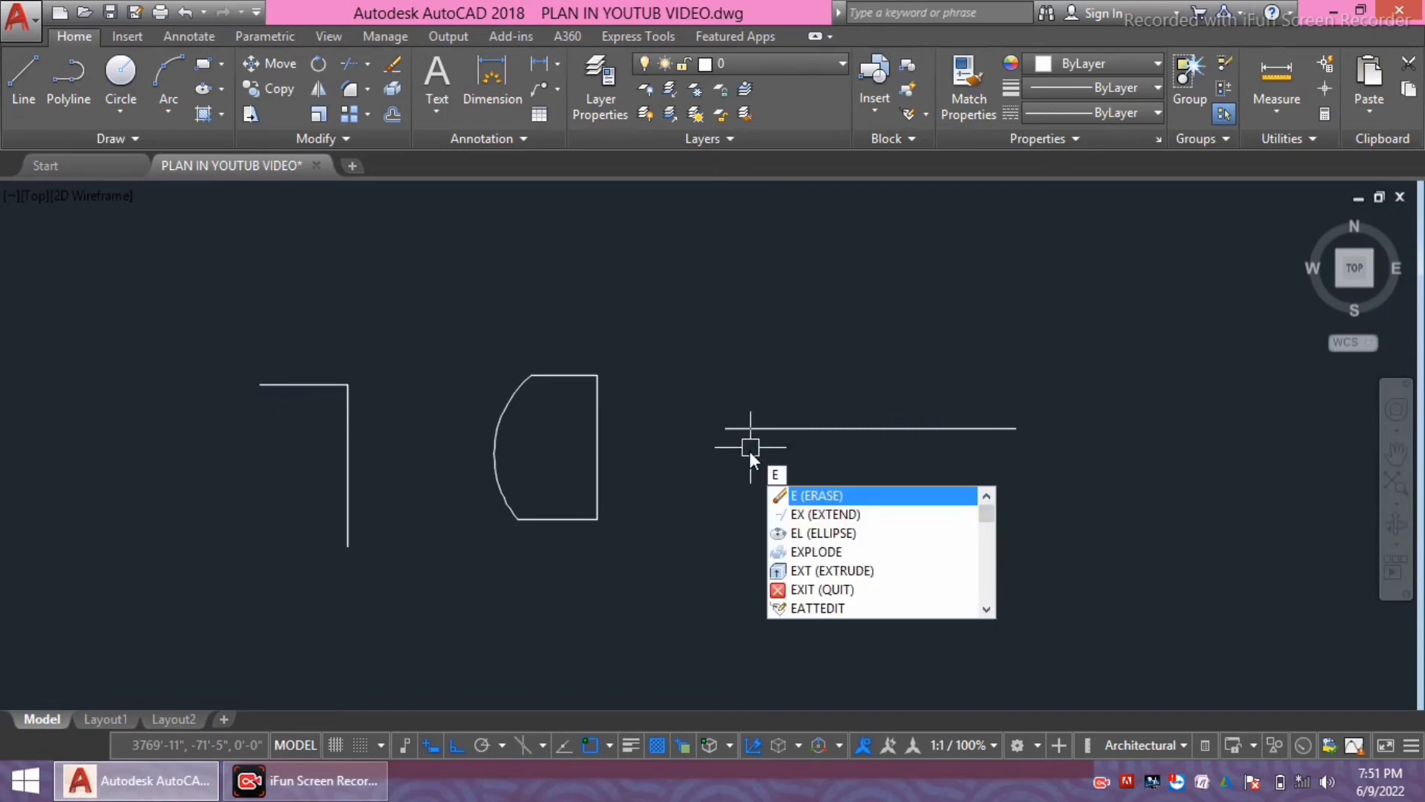
text(X)
- Extend the horizontal line and the D shape's bottom edge left to the L's vertical line
key(Return)
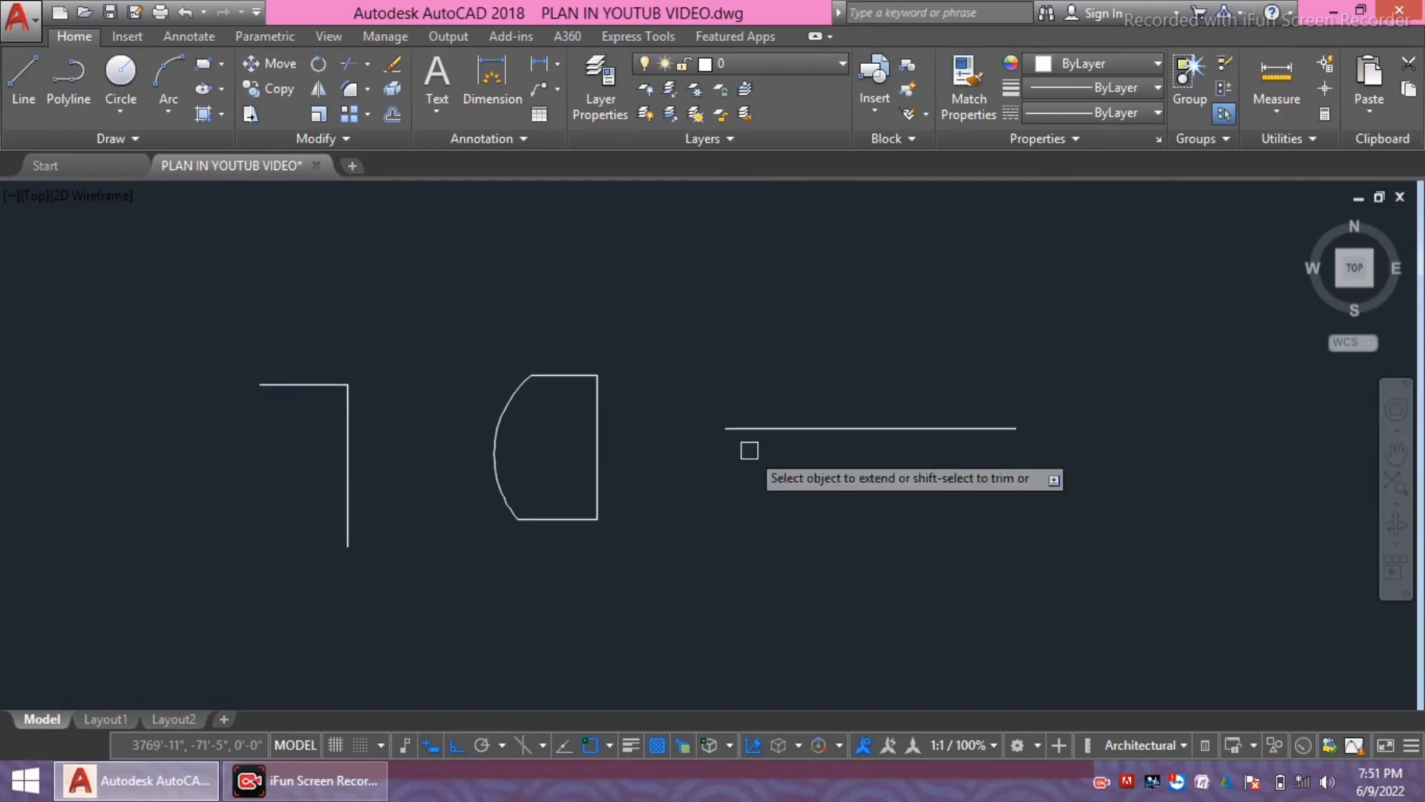
scroll(804, 458, up, 1)
scroll(849, 465, up, 1)
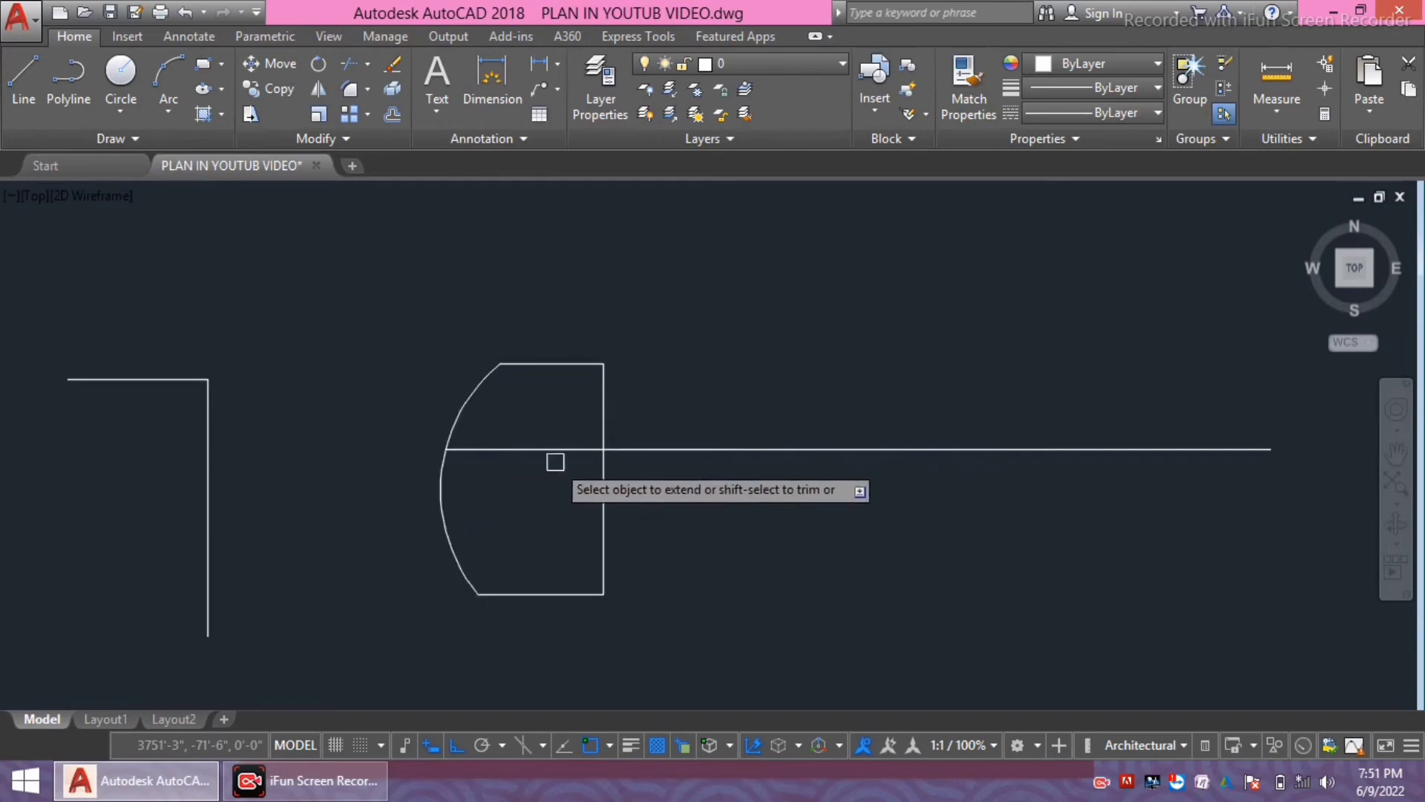
click(738, 450)
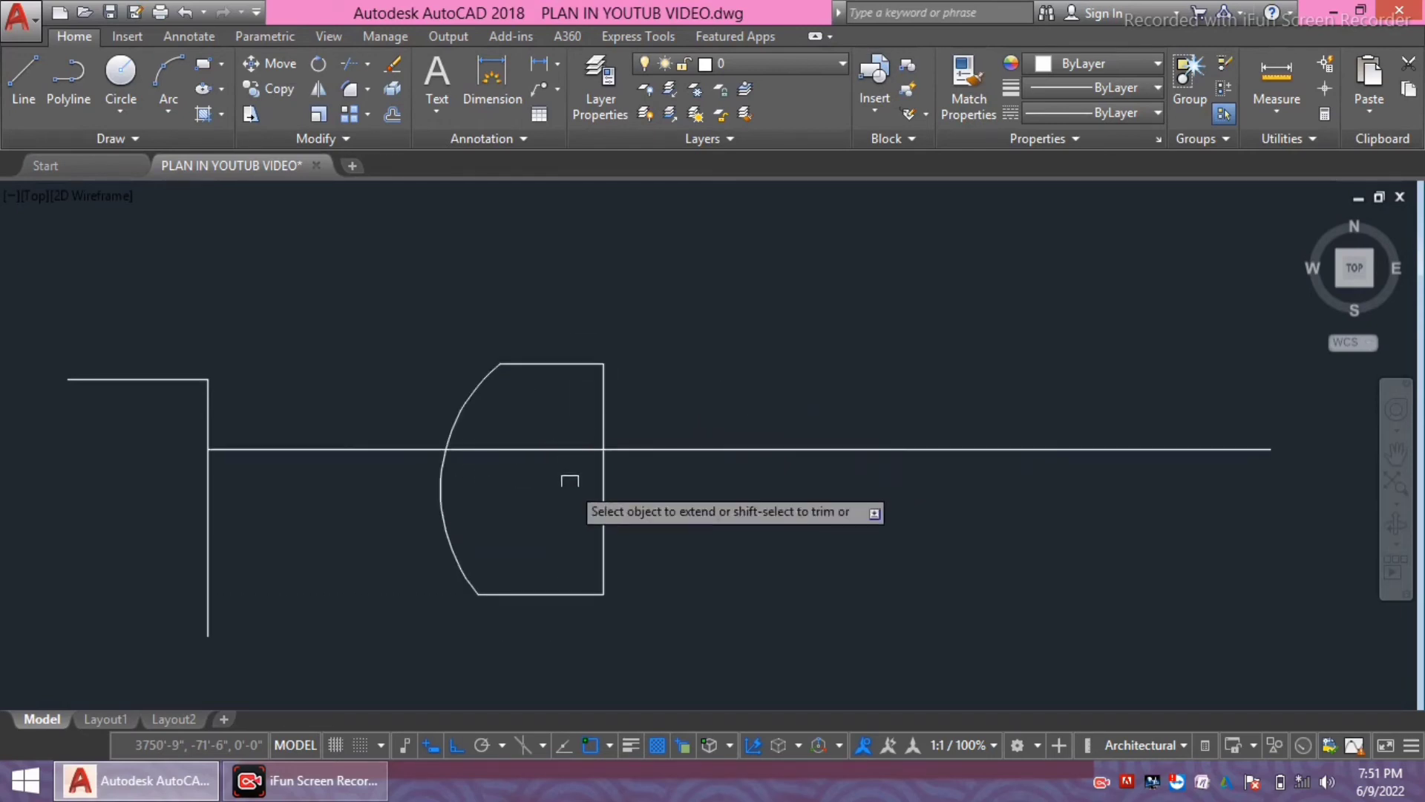
click(548, 593)
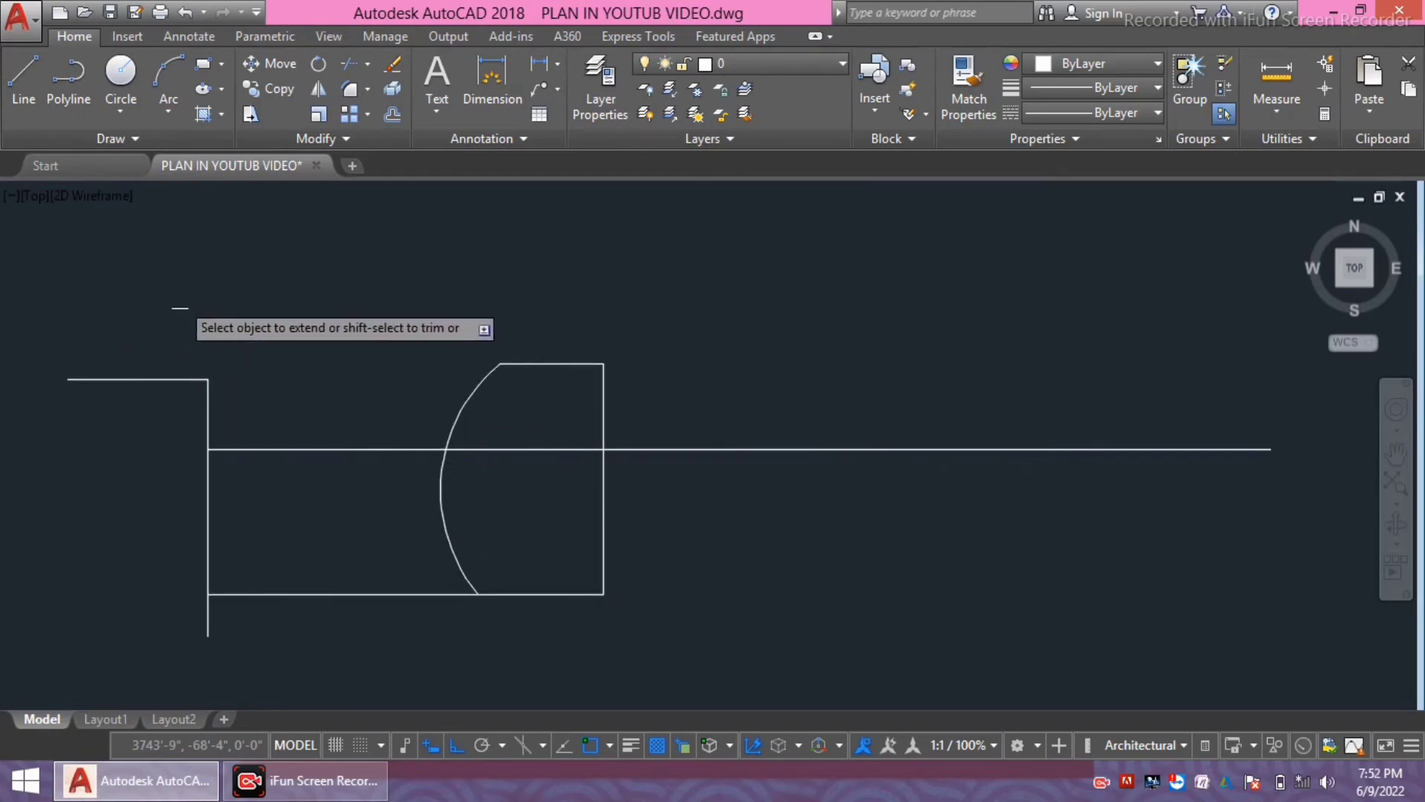
middle_drag(191, 317, 258, 322)
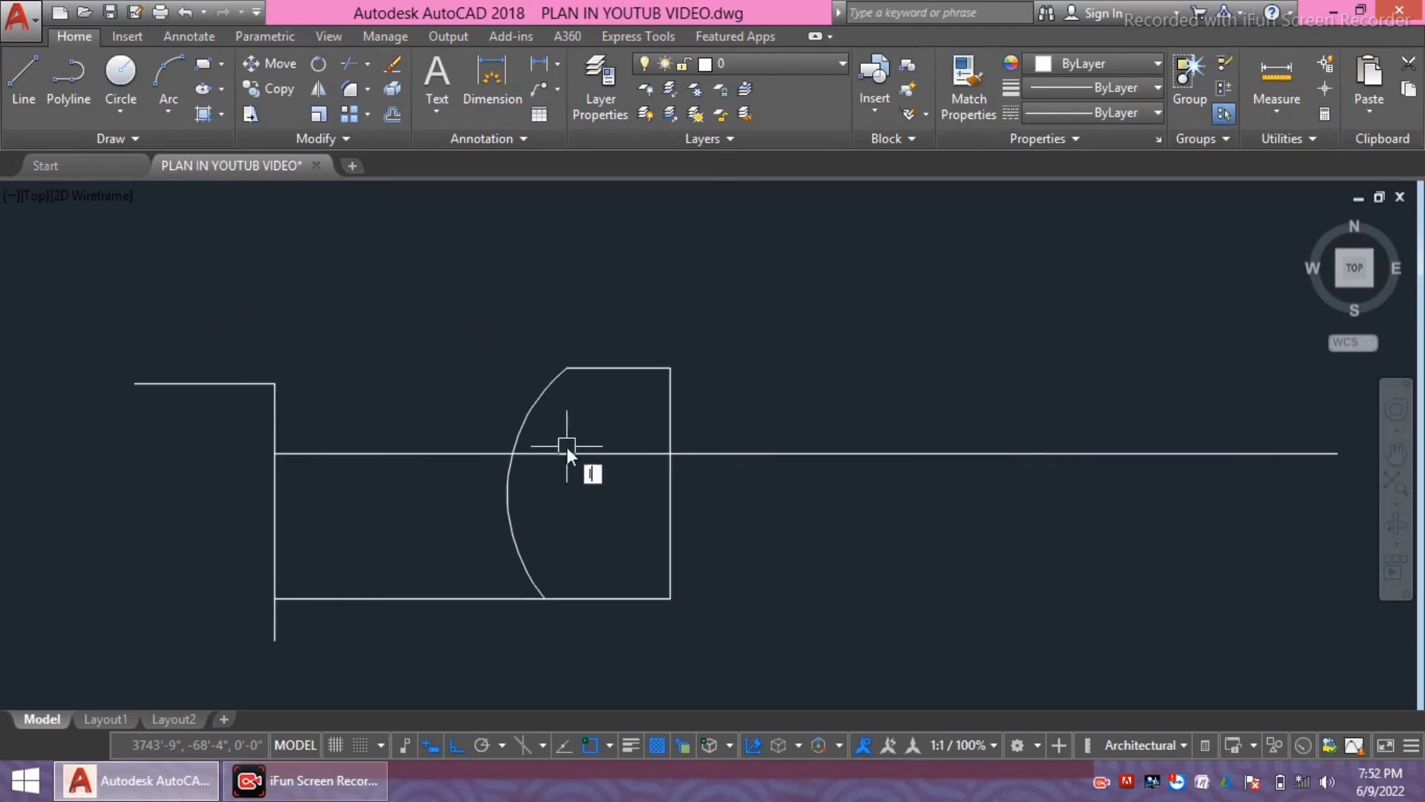
- Draw a short vertical line above the L corner's upper horizontal arm
text(l)
key(Return)
click(239, 352)
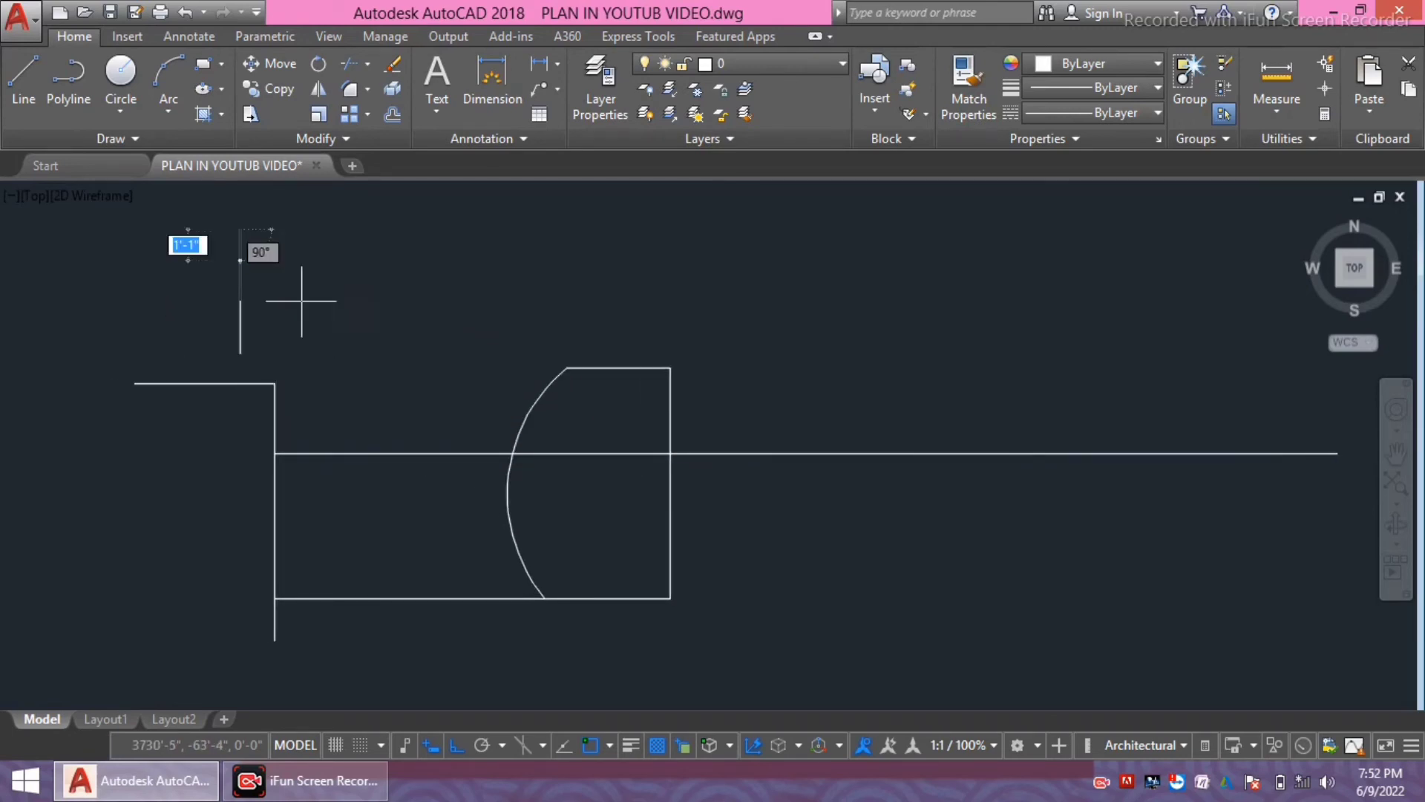
middle_drag(606, 440, 621, 464)
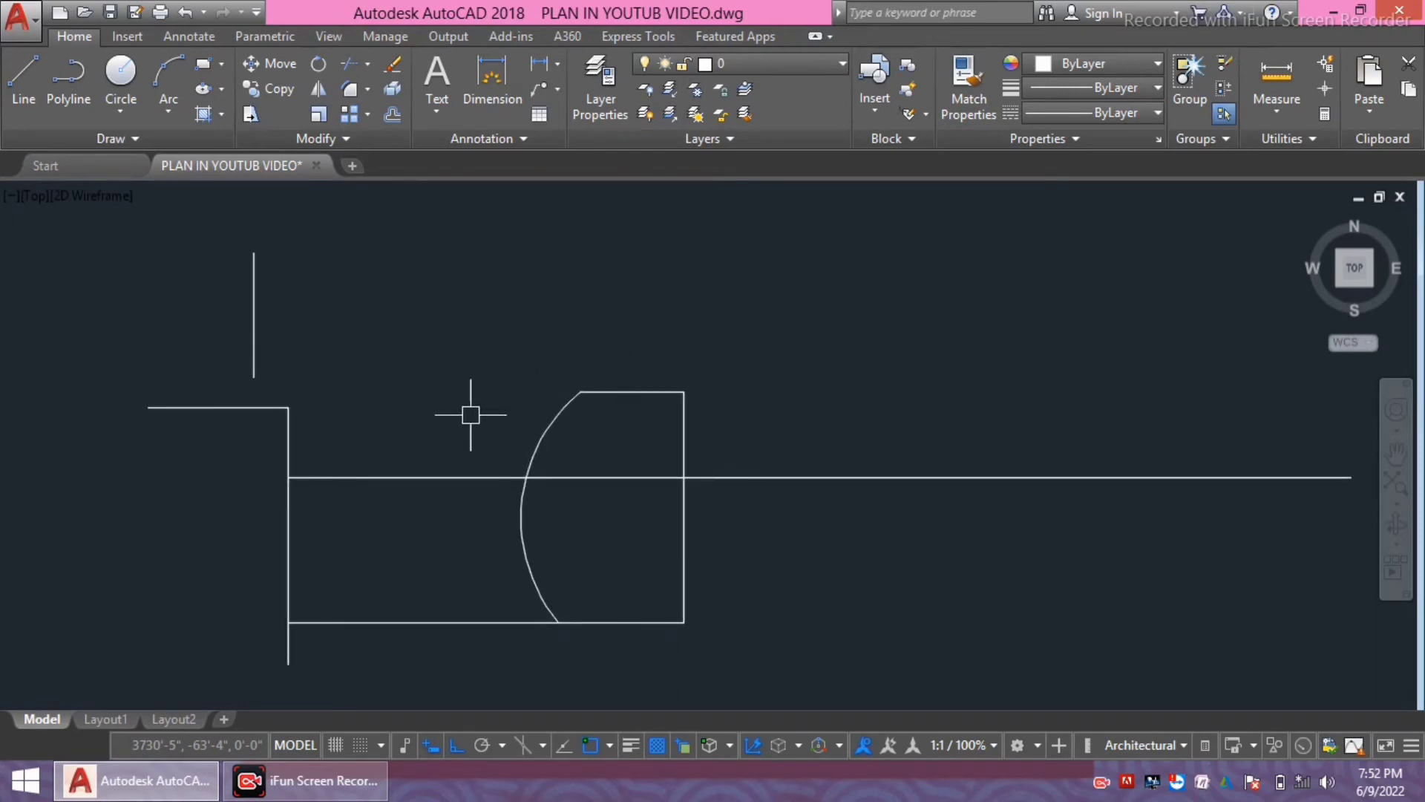
middle_drag(471, 415, 460, 385)
- Extend the new vertical line down to the L and the D shape's top edge left
text(ex)
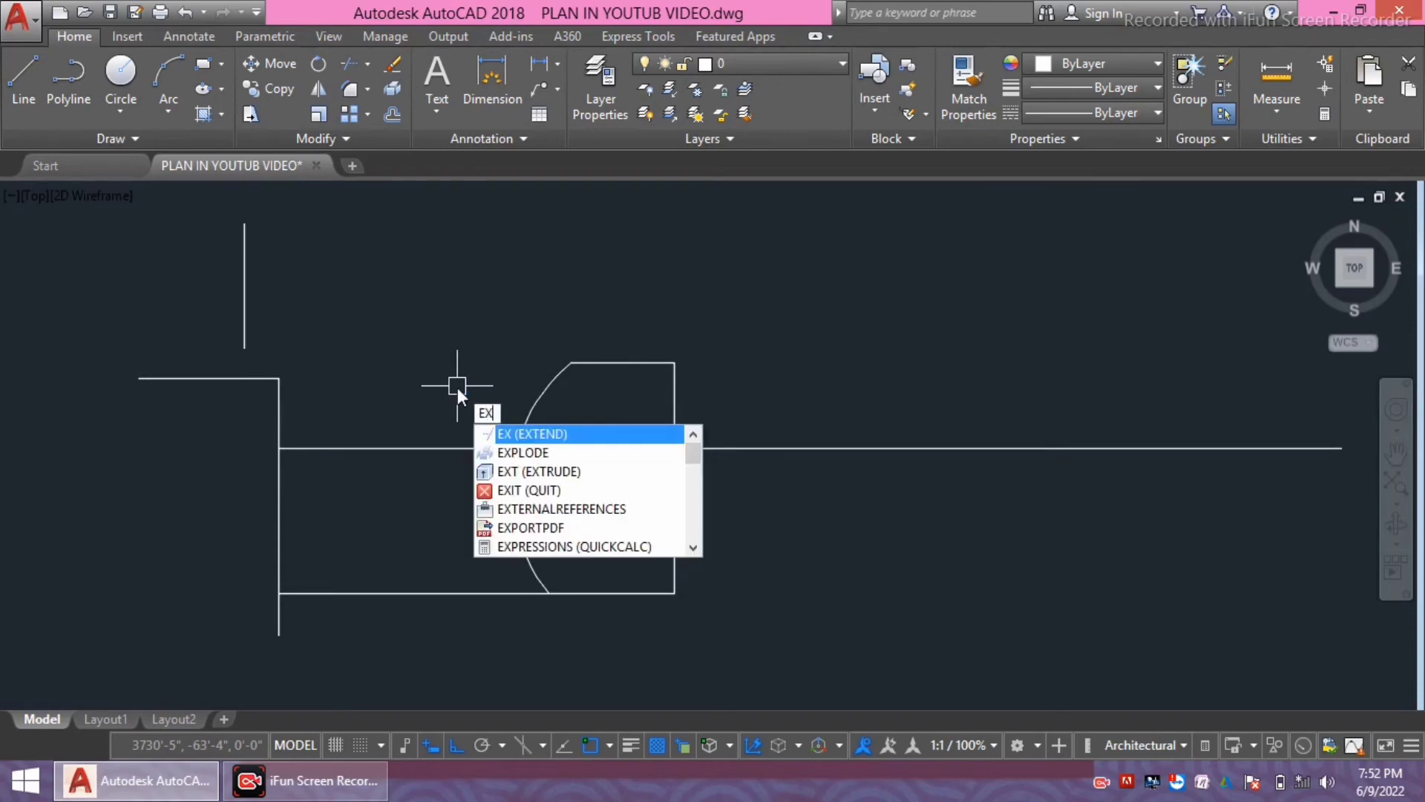
key(Return)
key(Return)
click(599, 371)
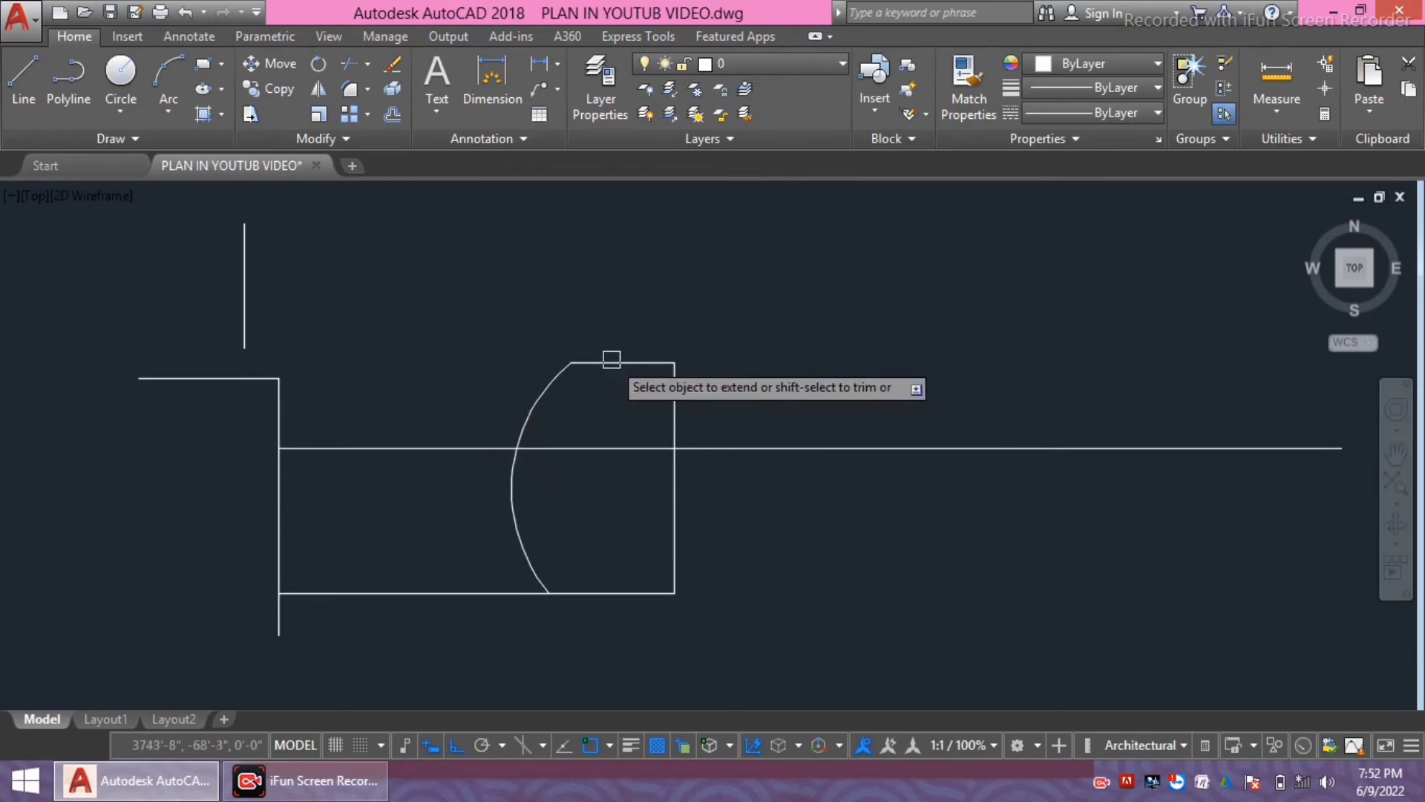
scroll(334, 359, up, 2)
click(196, 326)
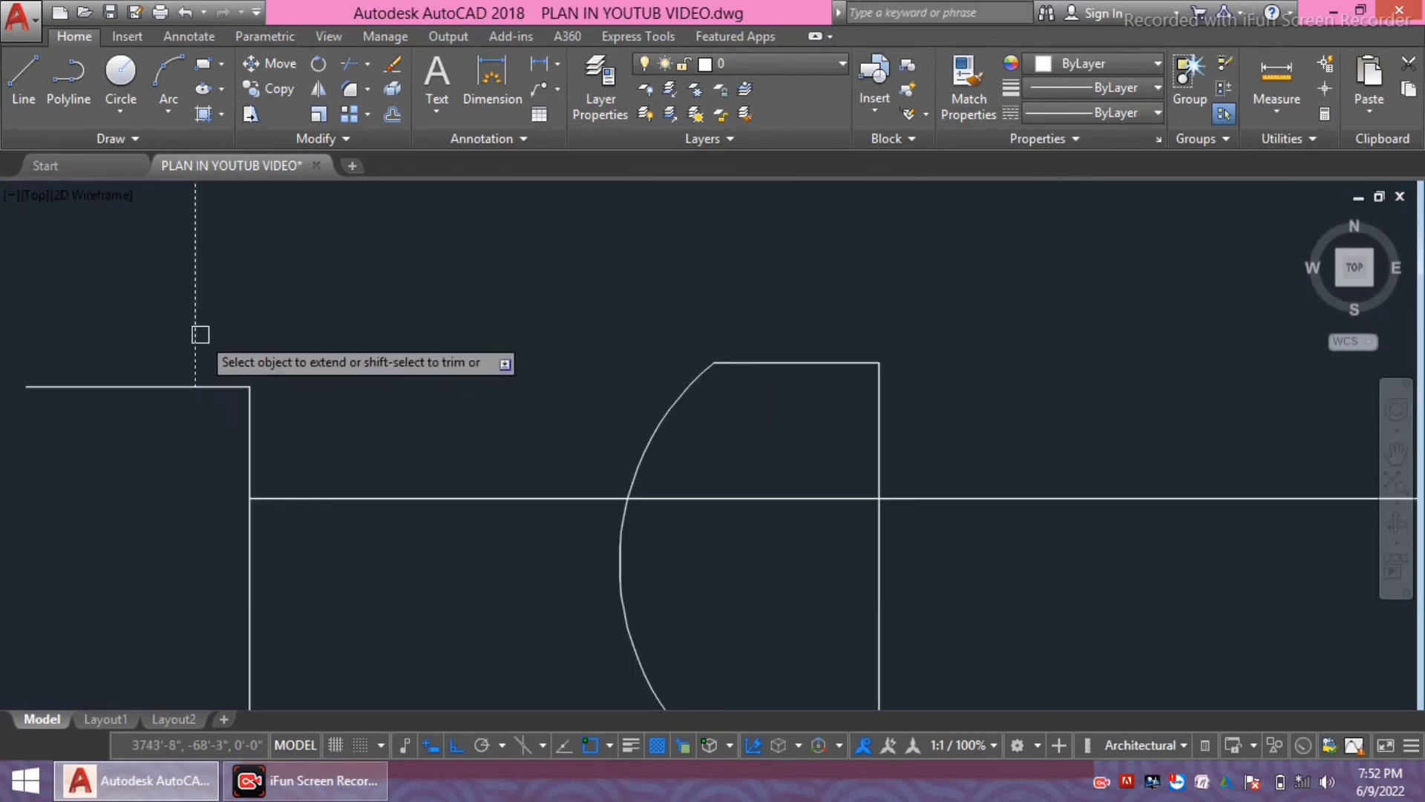
click(783, 362)
scroll(605, 417, down, 2)
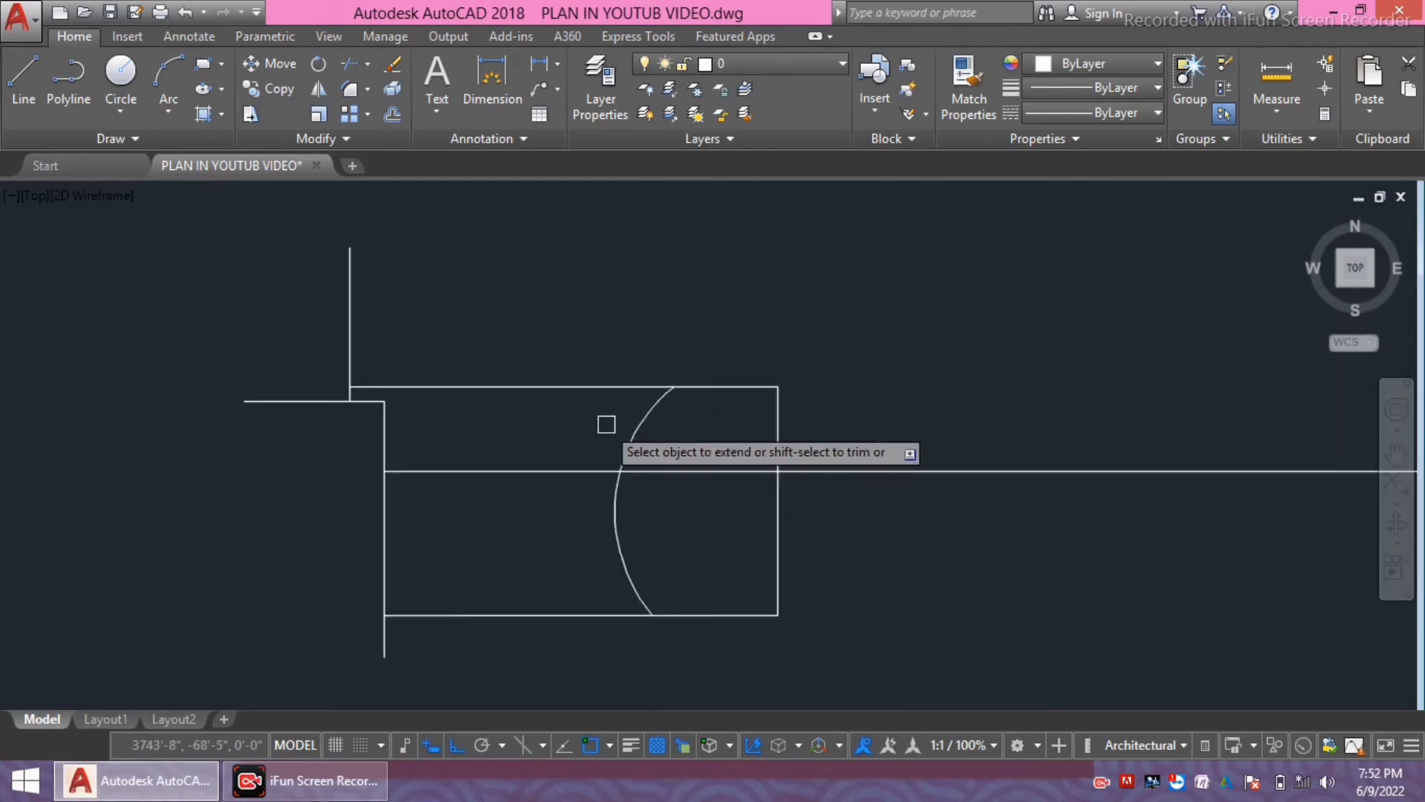
scroll(401, 419, down, 1)
scroll(586, 430, down, 1)
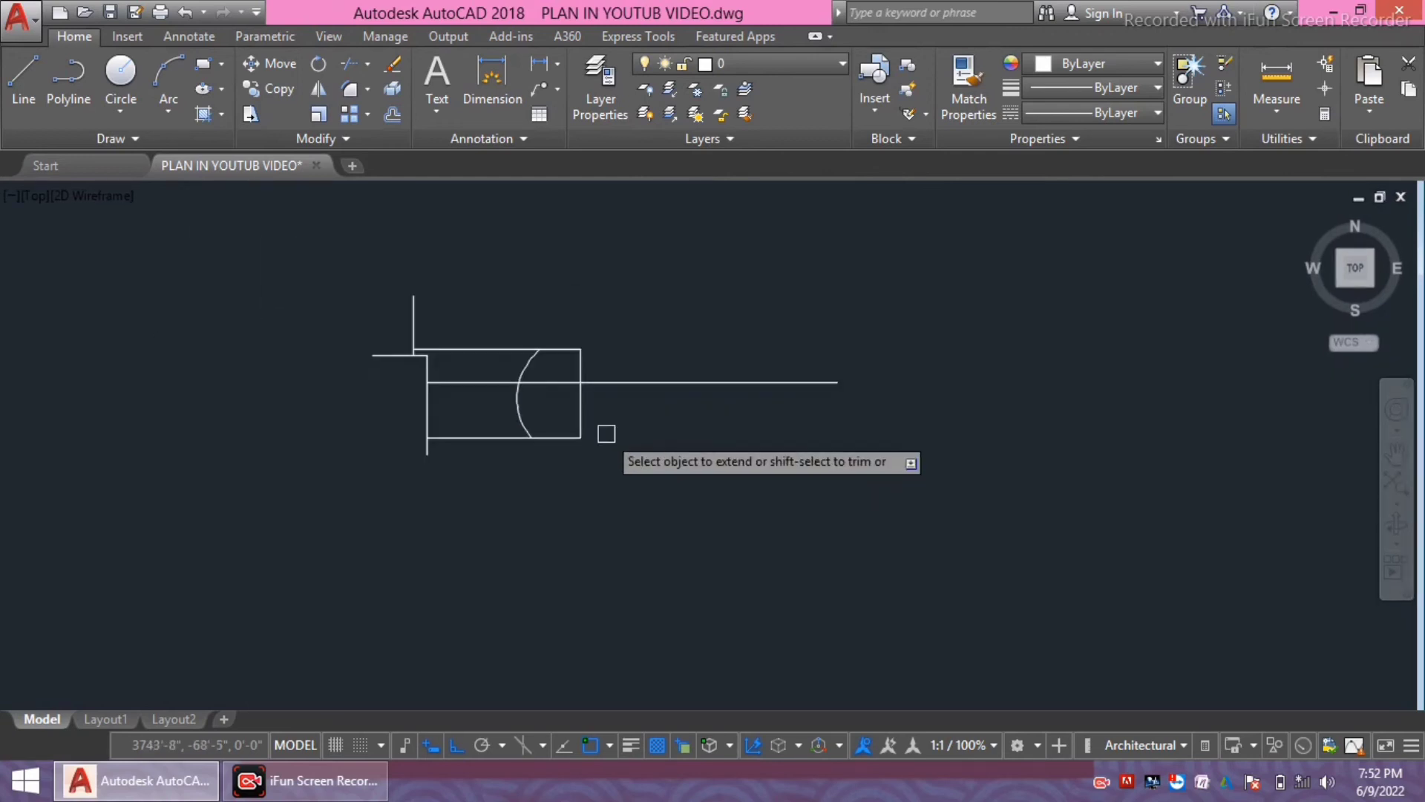
middle_drag(604, 433, 550, 423)
scroll(482, 438, down, 1)
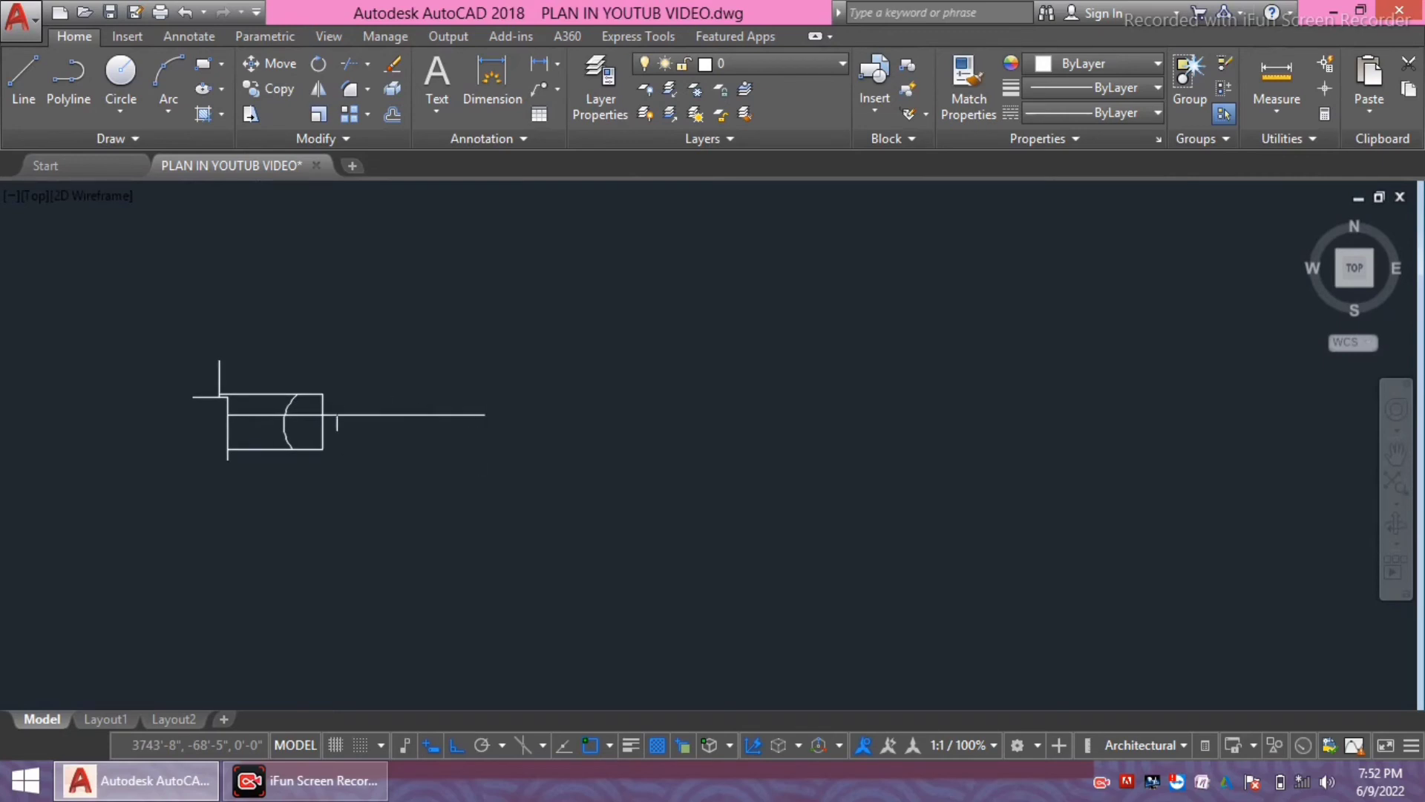
scroll(331, 407, up, 1)
middle_drag(368, 438, 417, 434)
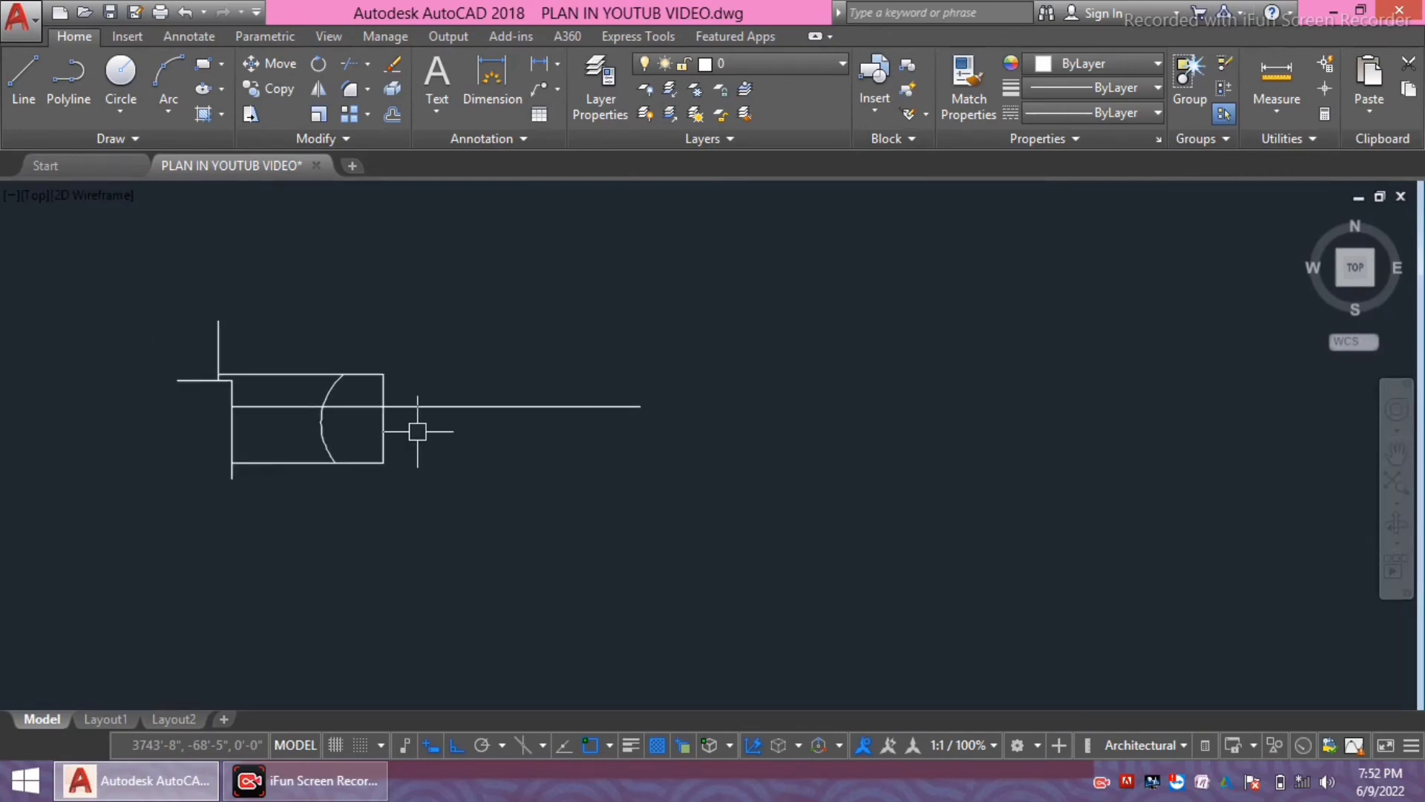
middle_drag(388, 431, 456, 452)
- Erase every object with a selection window, leaving the drawing area empty
click(559, 280)
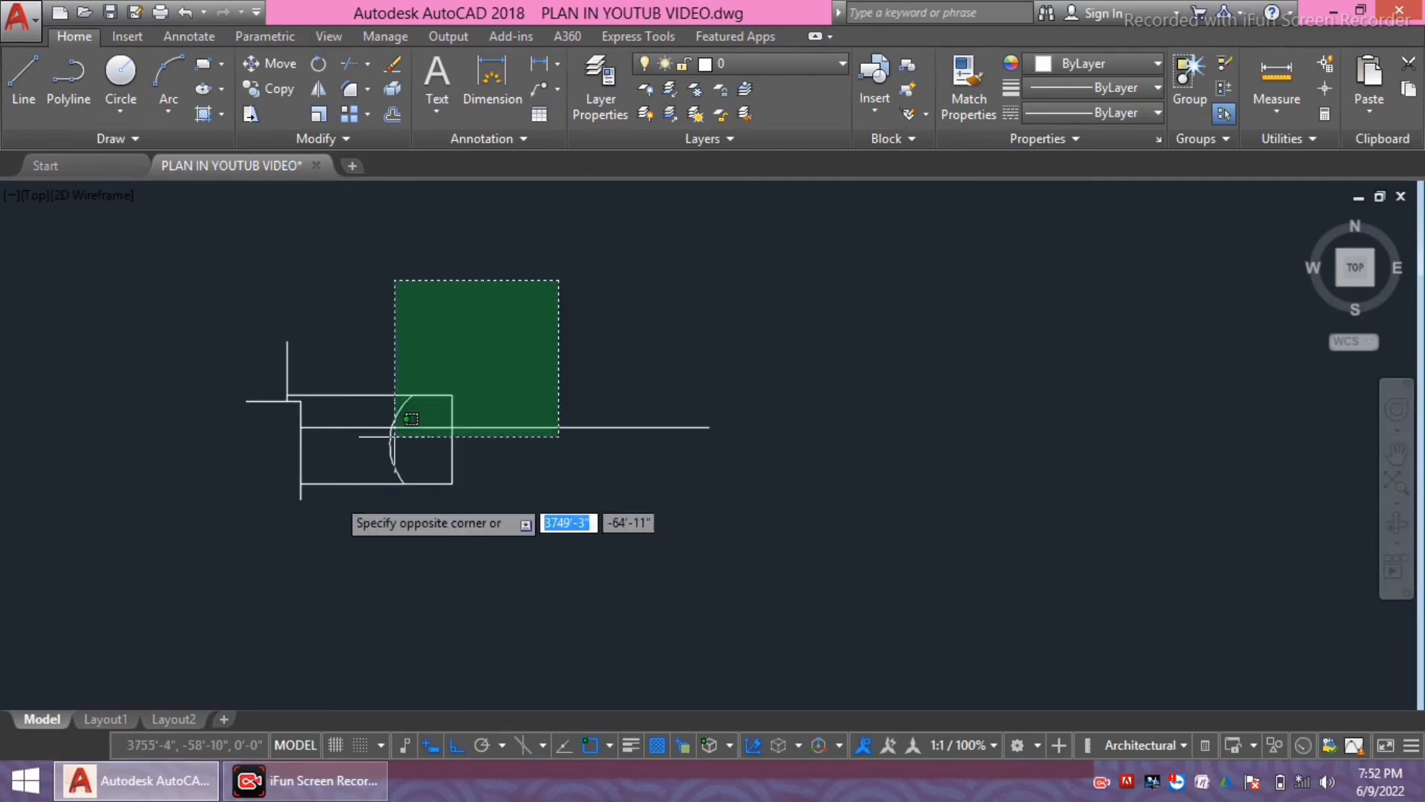
click(204, 579)
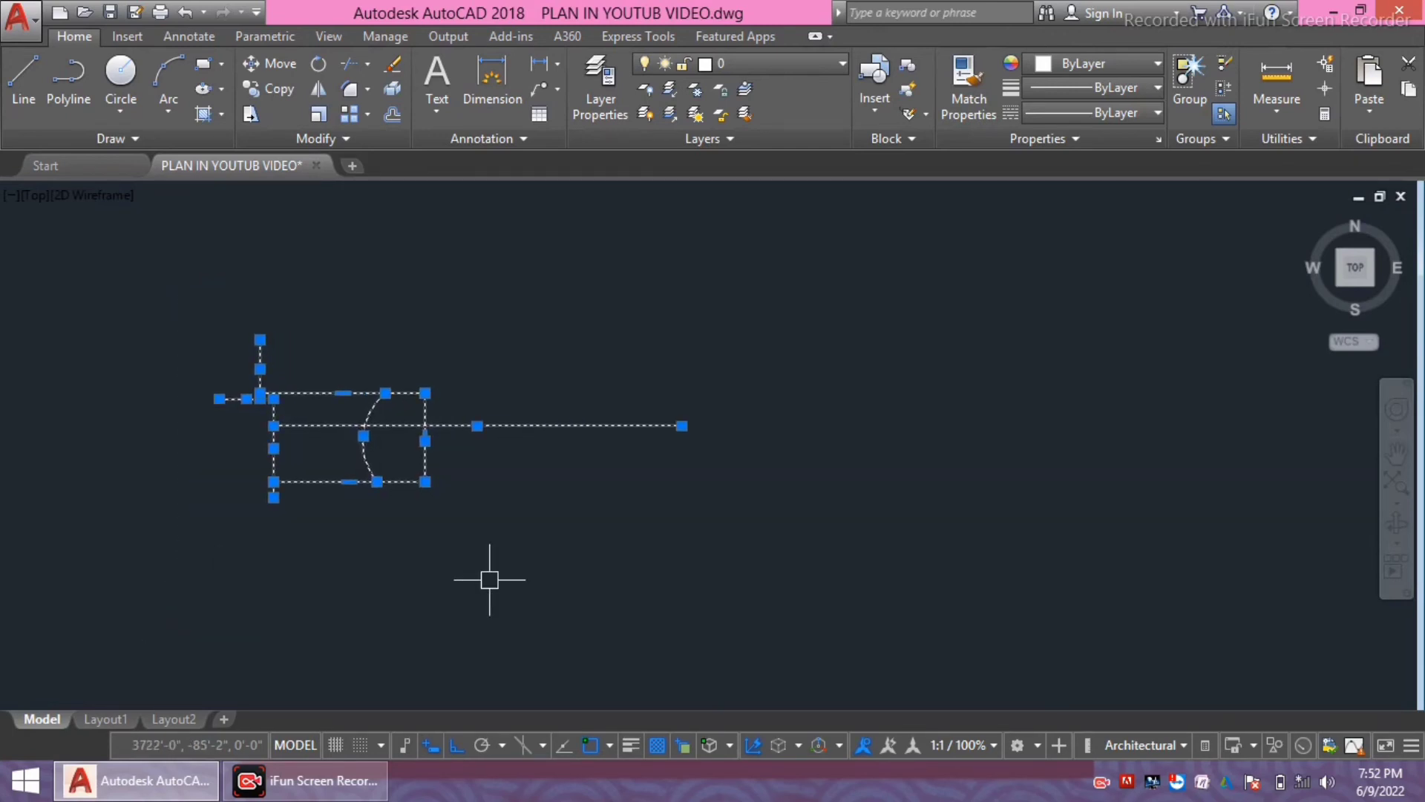
key(Delete)
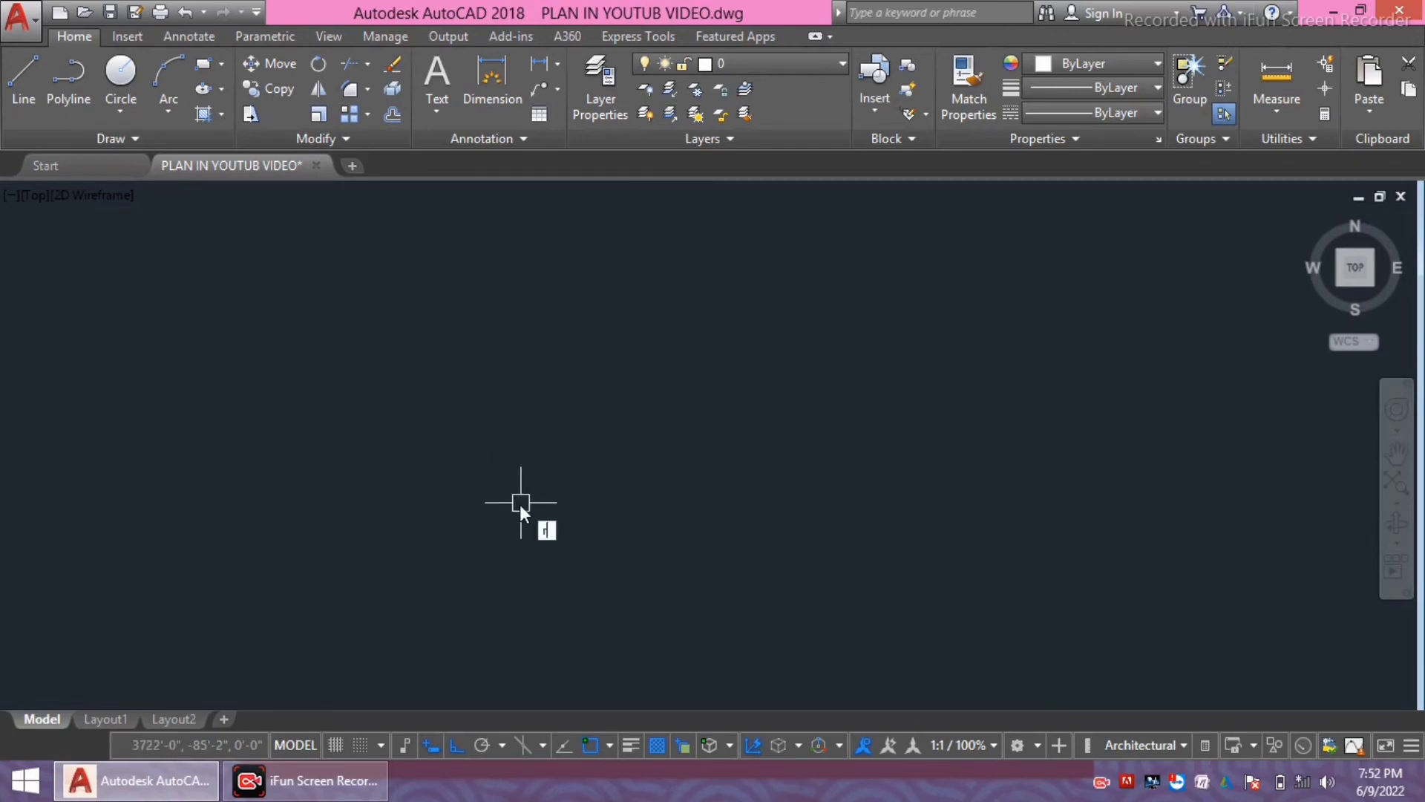
text(RE)
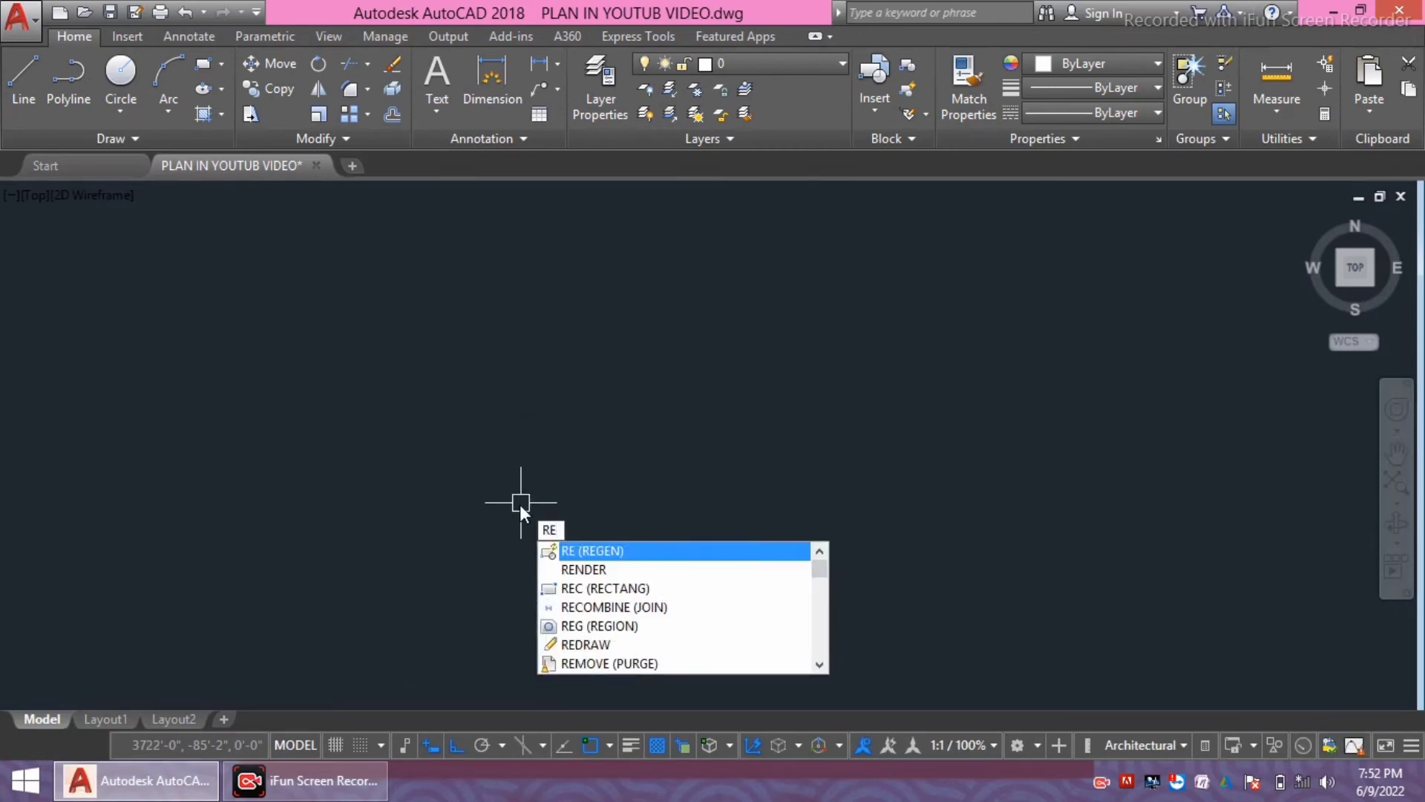
text(C)
- Draw a new rectangle in the empty drawing area
key(Return)
click(436, 356)
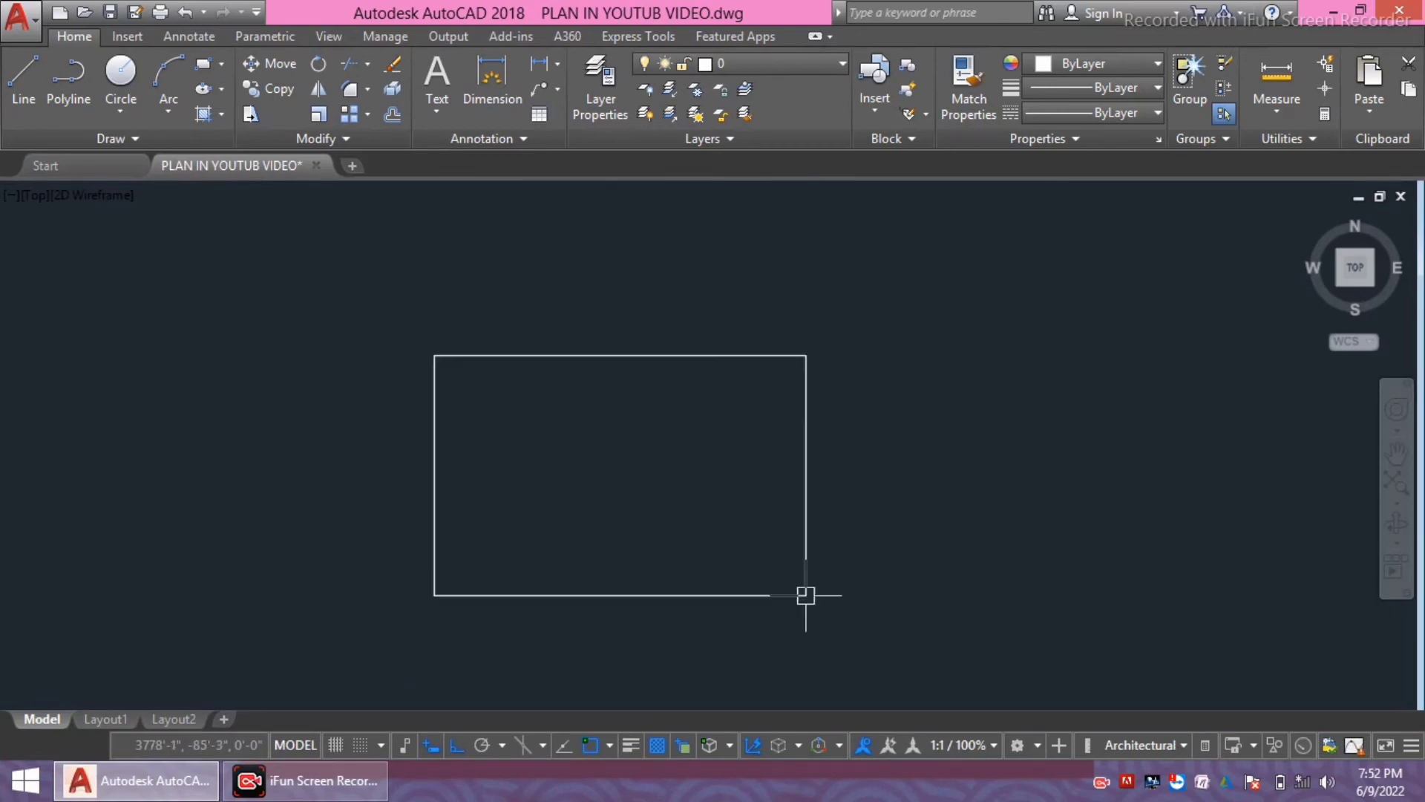
click(804, 590)
middle_drag(674, 461, 579, 441)
- Draw a long horizontal line through the rectangle, sticking out on both sides
text(L)
key(Return)
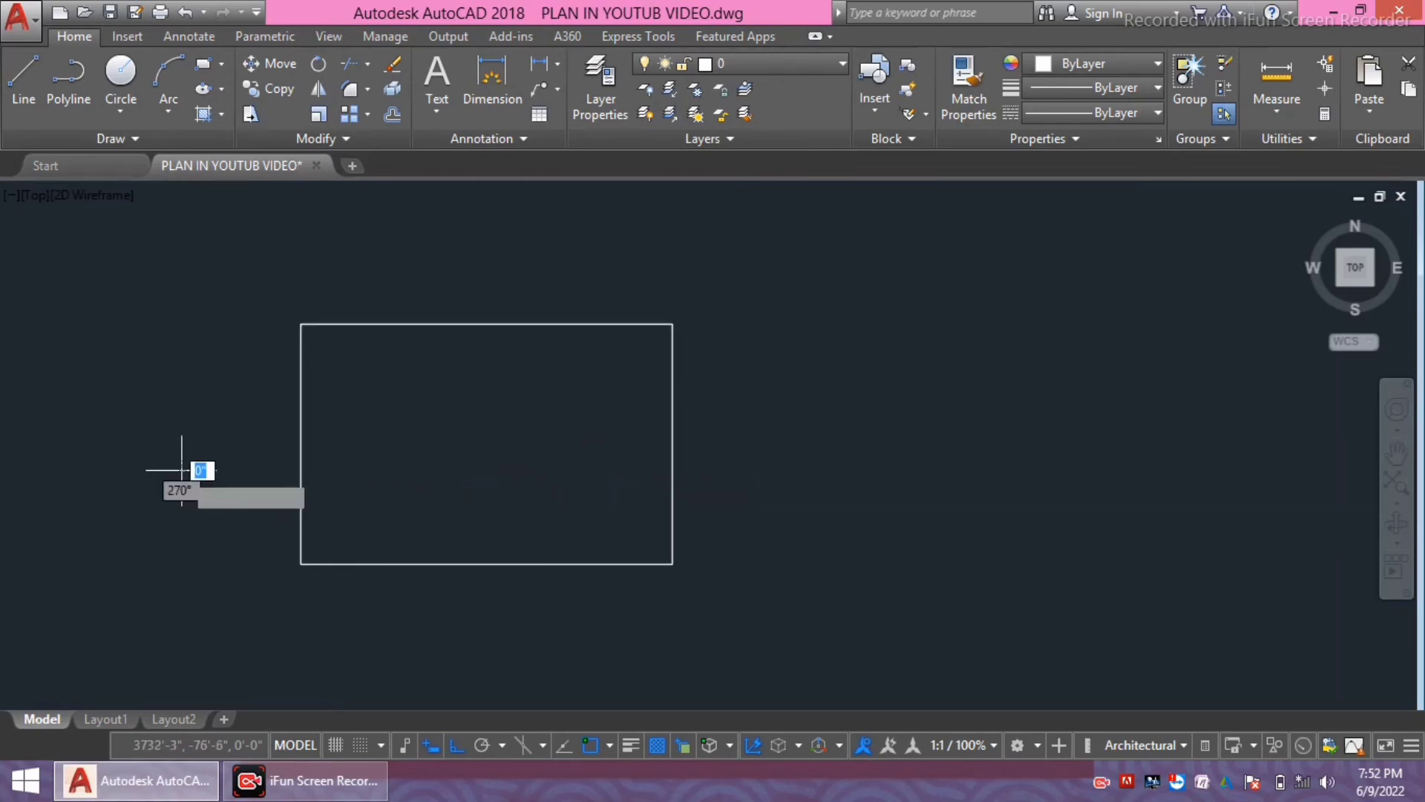
click(181, 469)
click(1203, 438)
scroll(658, 461, down, 2)
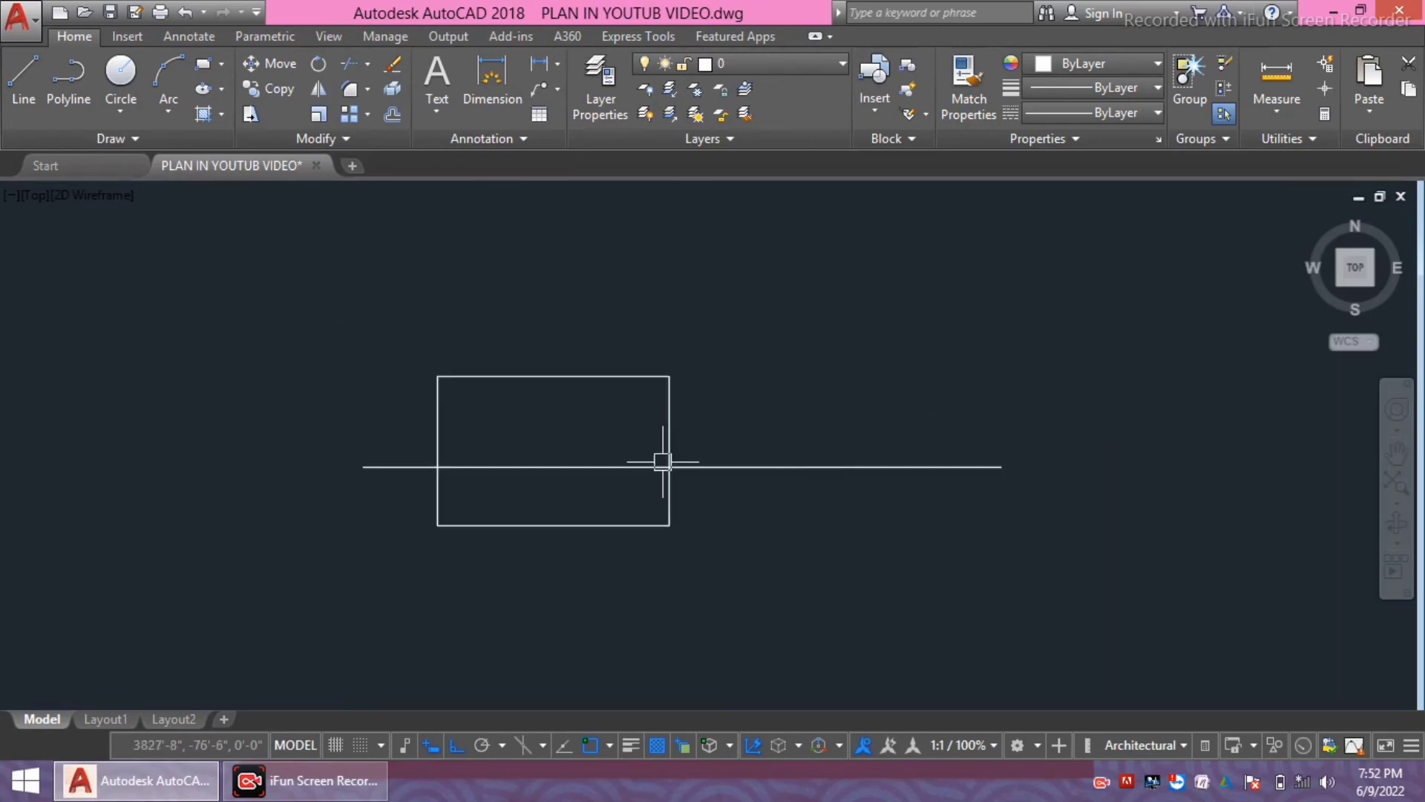
middle_drag(658, 461, 720, 484)
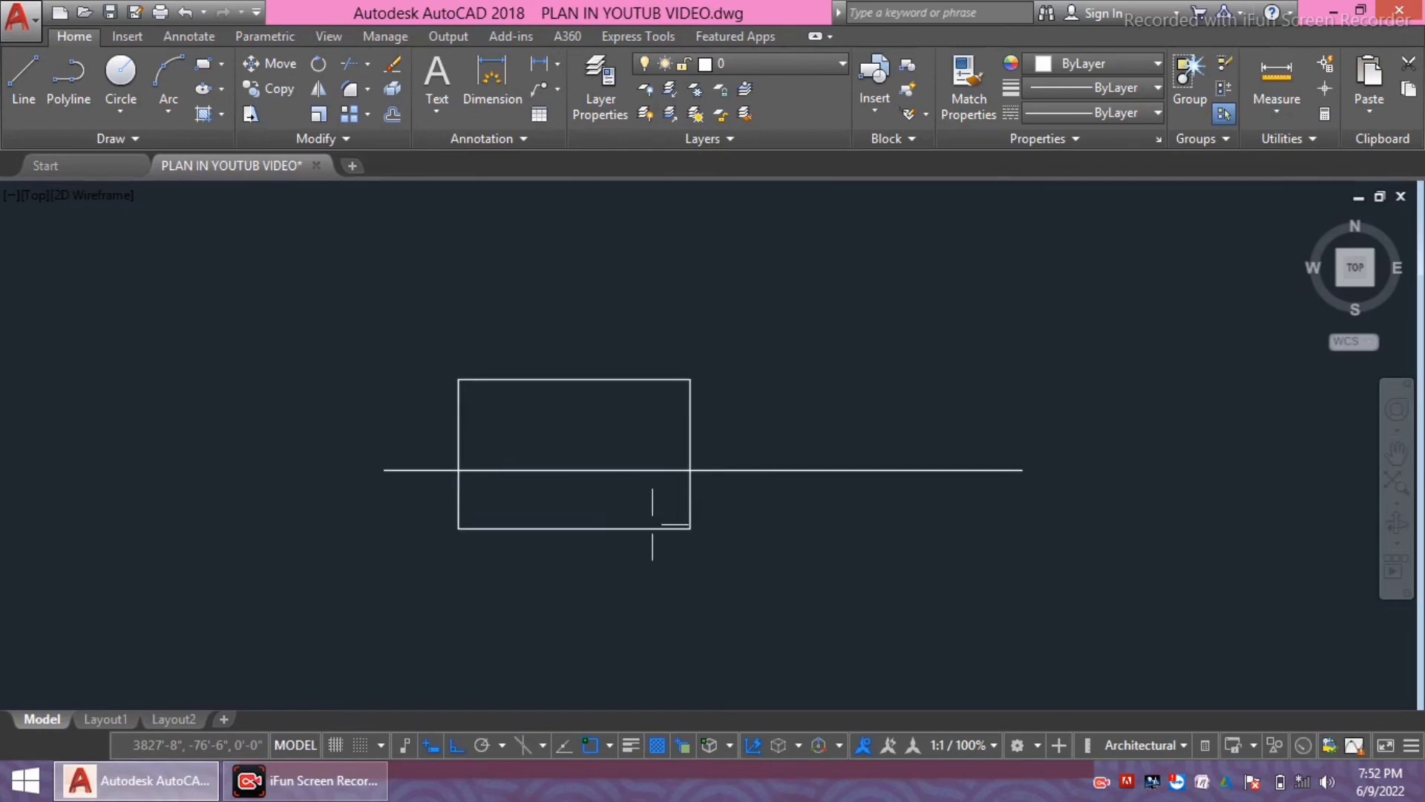
scroll(569, 460, up, 2)
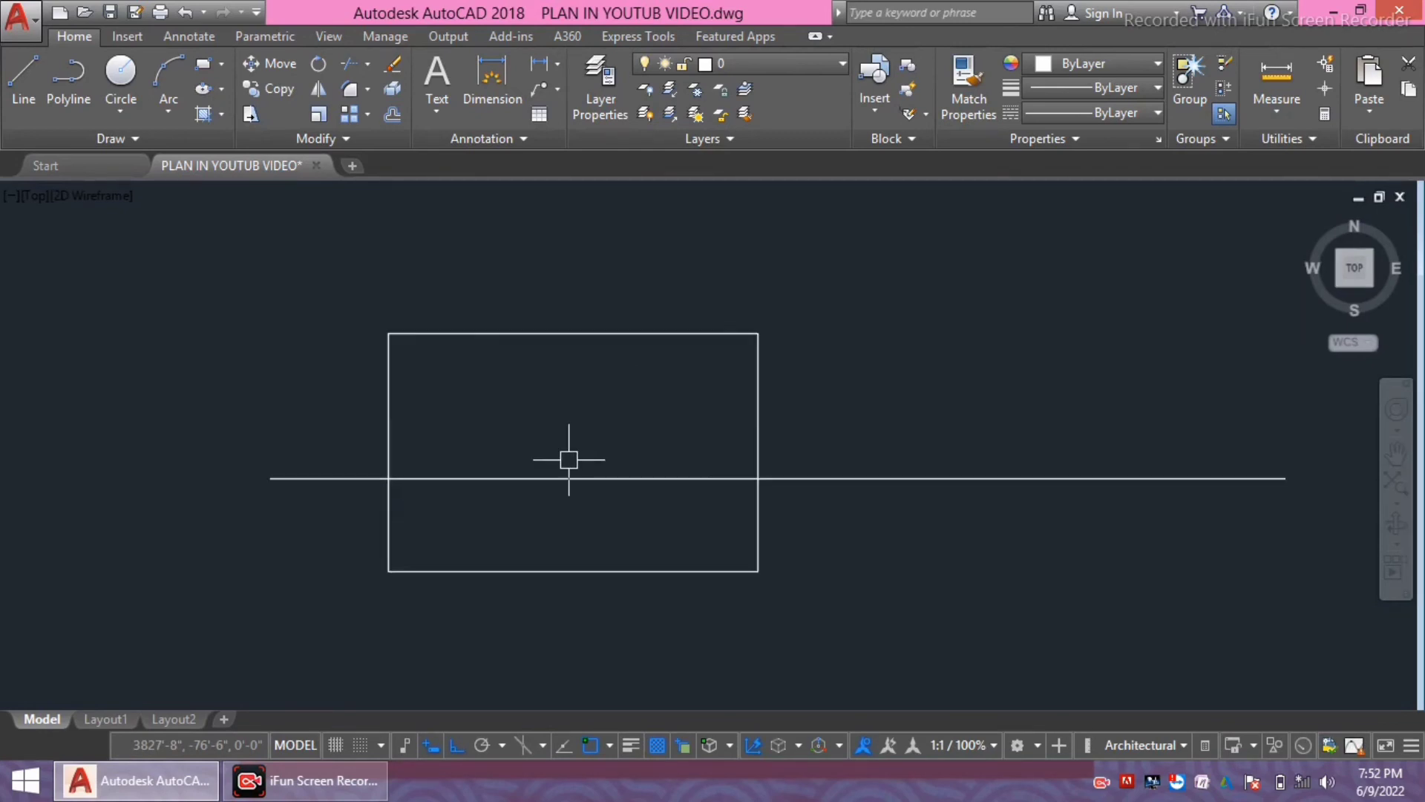
mouse_move(605, 496)
middle_down()
mouse_move(634, 493)
mouse_move(621, 465)
middle_up()
text(TR)
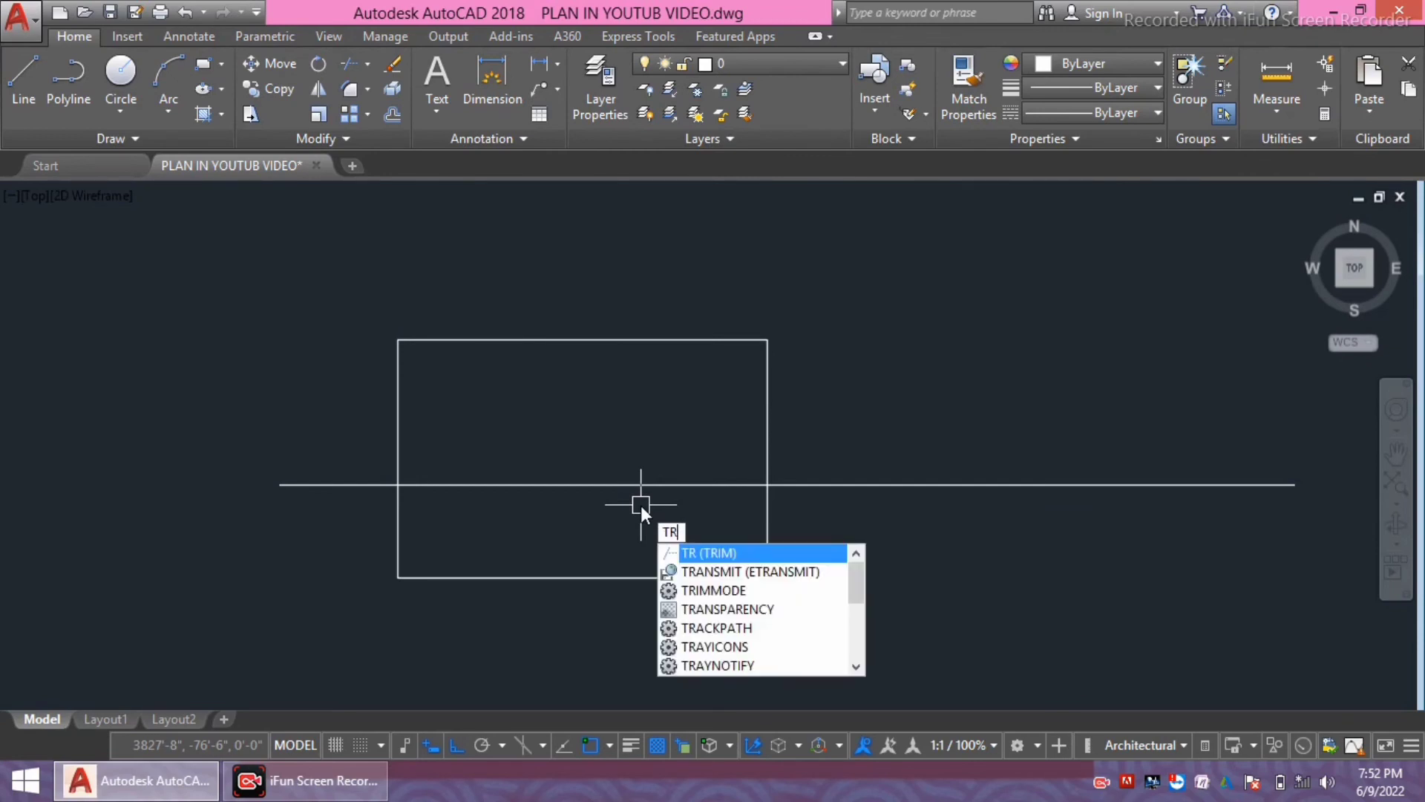
- Trim away the line's stretch inside the rectangle
key(Return)
key(Return)
click(593, 484)
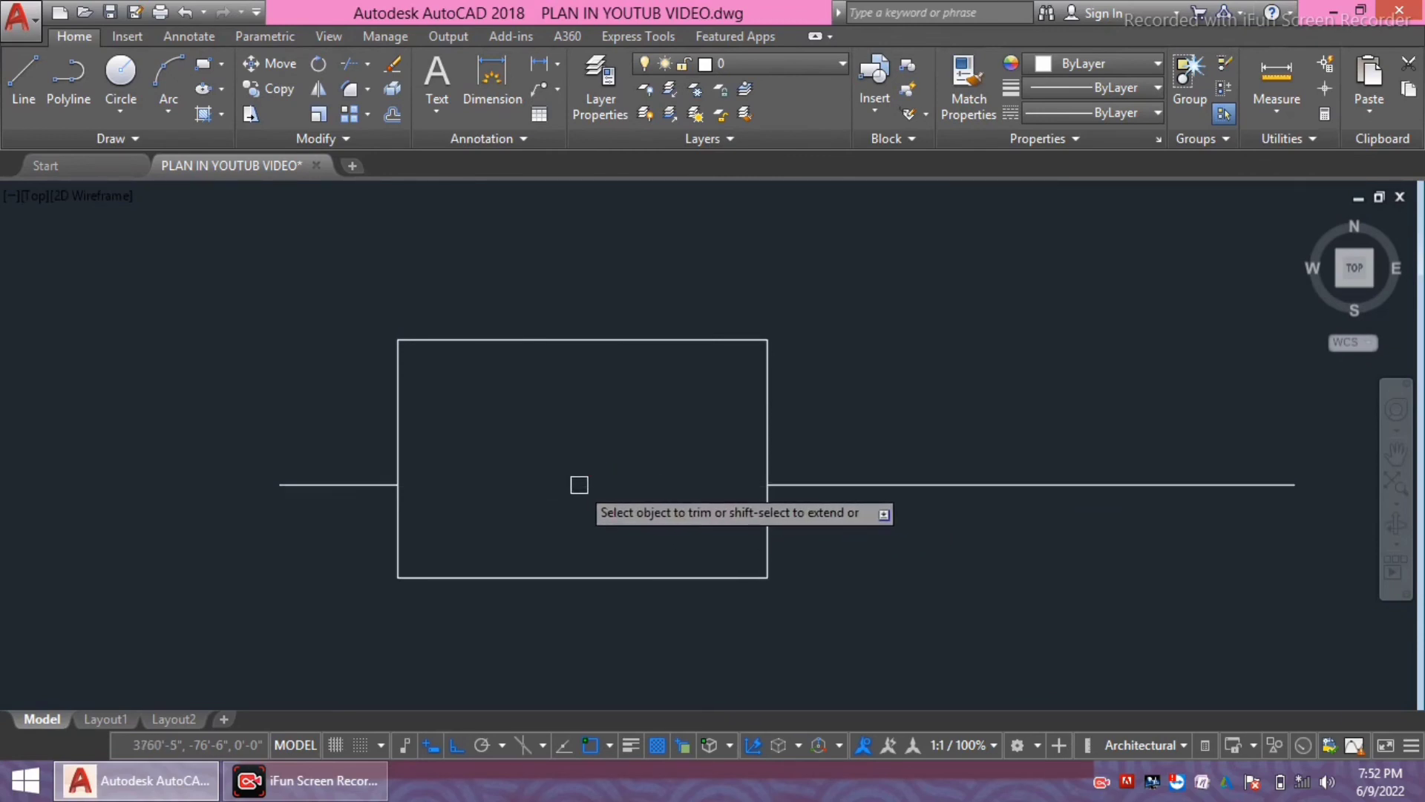
scroll(576, 483, down, 1)
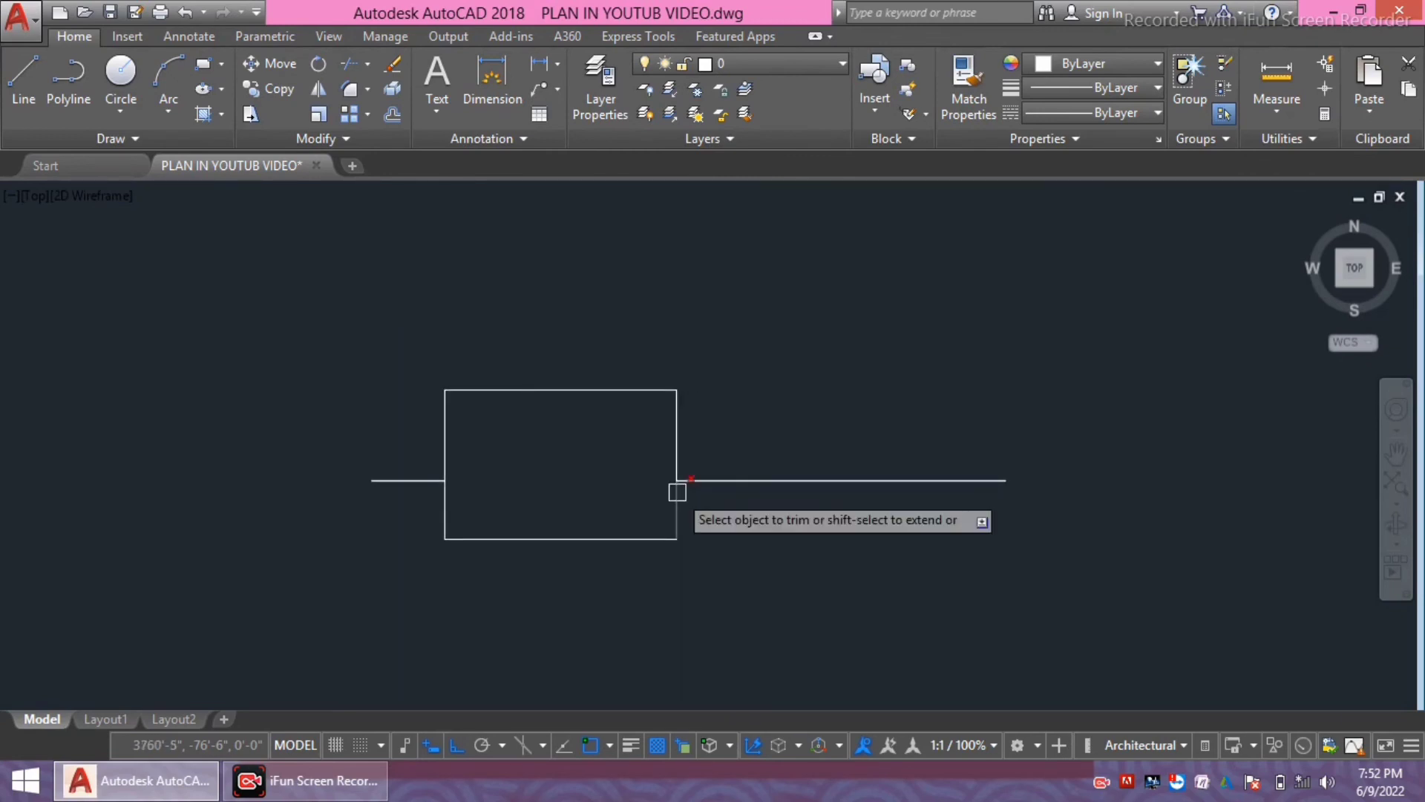
scroll(690, 501, up, 2)
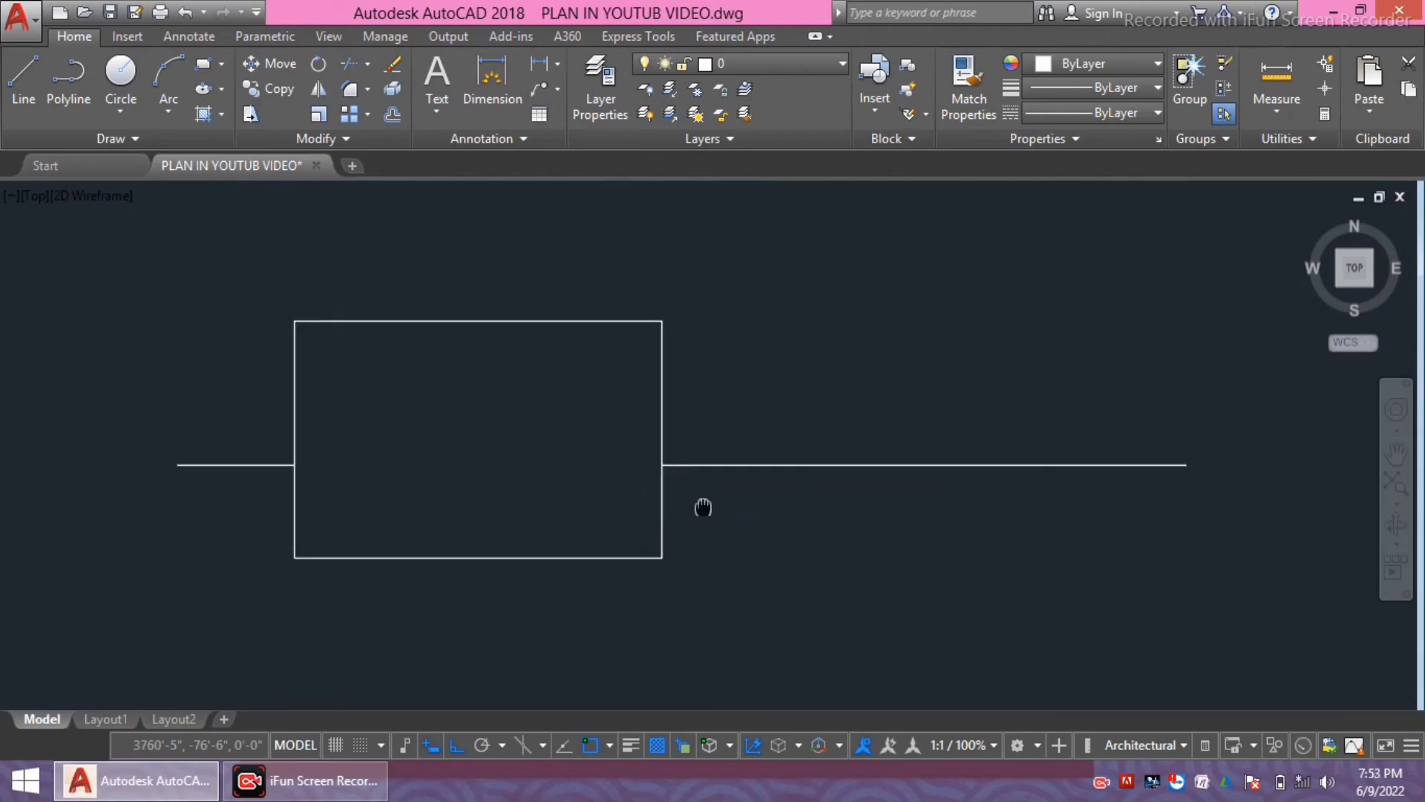
middle_drag(703, 500, 755, 495)
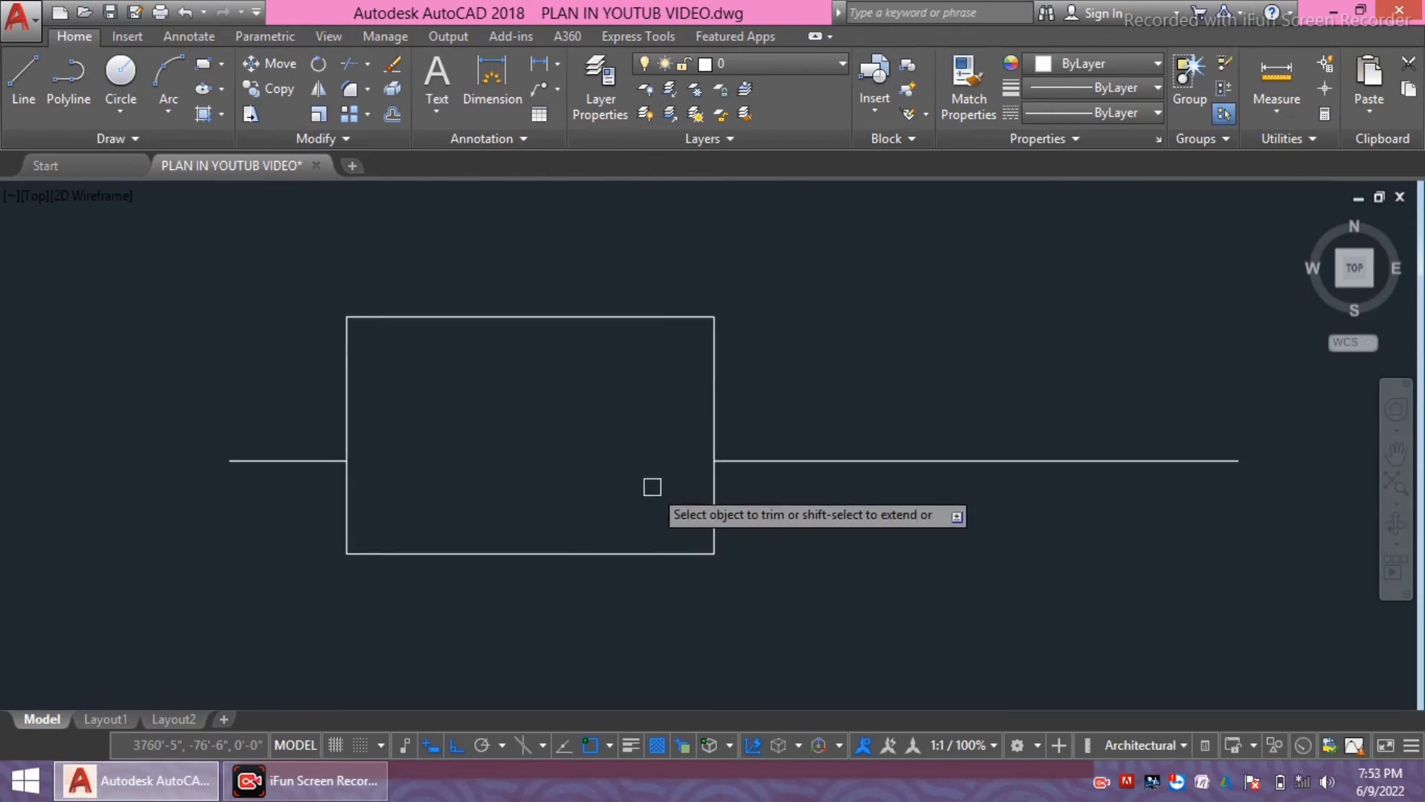
middle_drag(549, 503, 628, 507)
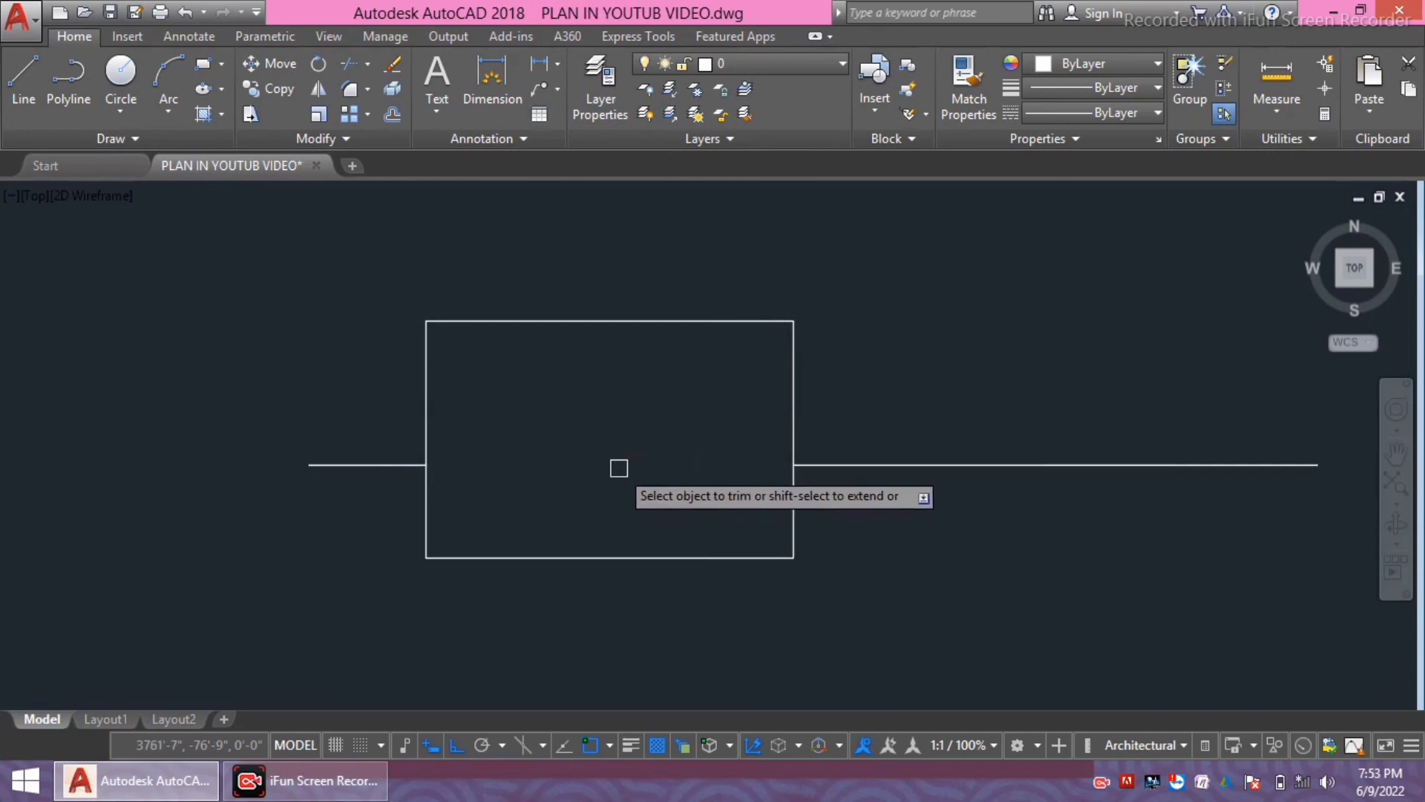
- Extend the right line piece back across to the rectangle's left edge
scroll(854, 475, down, 2)
middle_drag(894, 528, 916, 541)
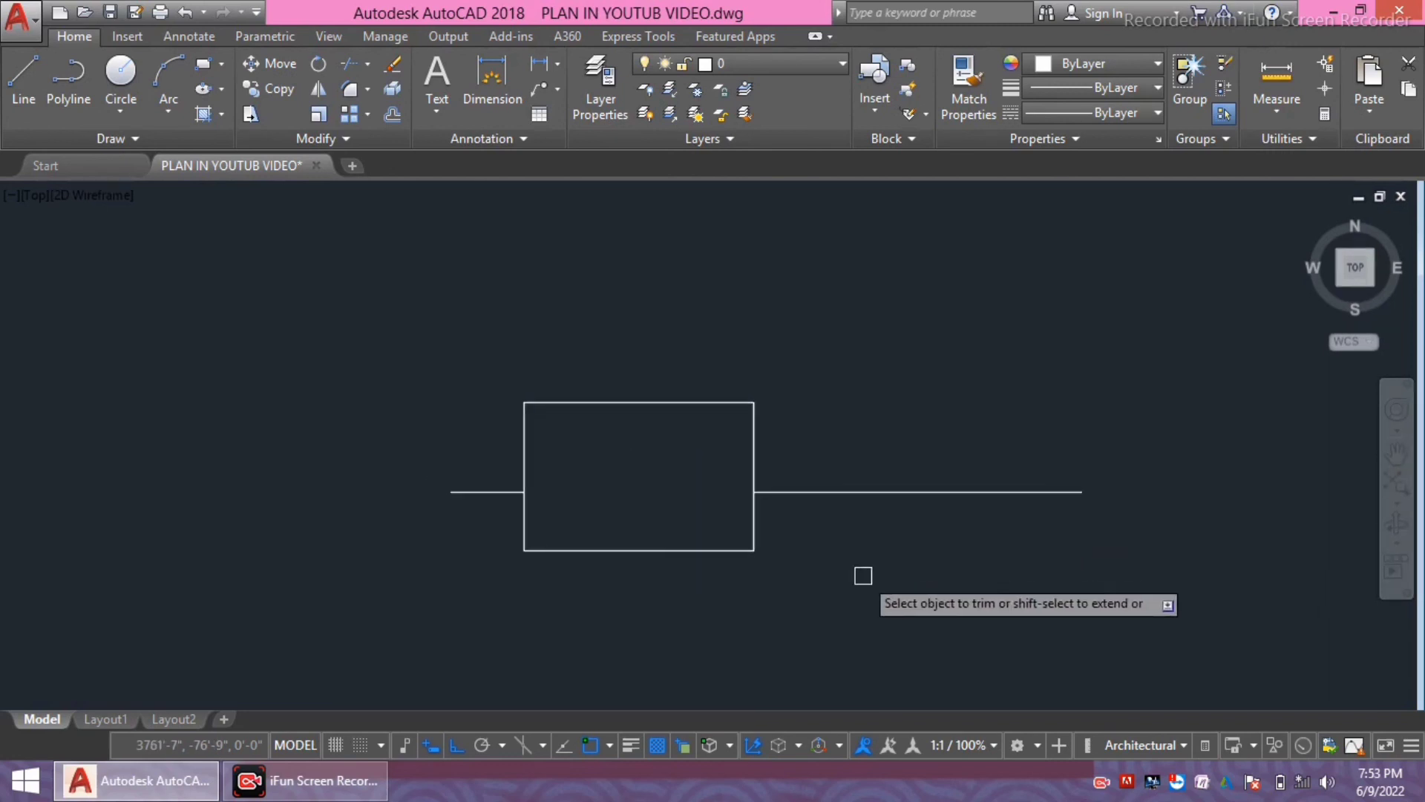
shift+click(817, 490)
- Reframe the rectangle with its restored line and end the TRIM command
scroll(716, 509, down, 2)
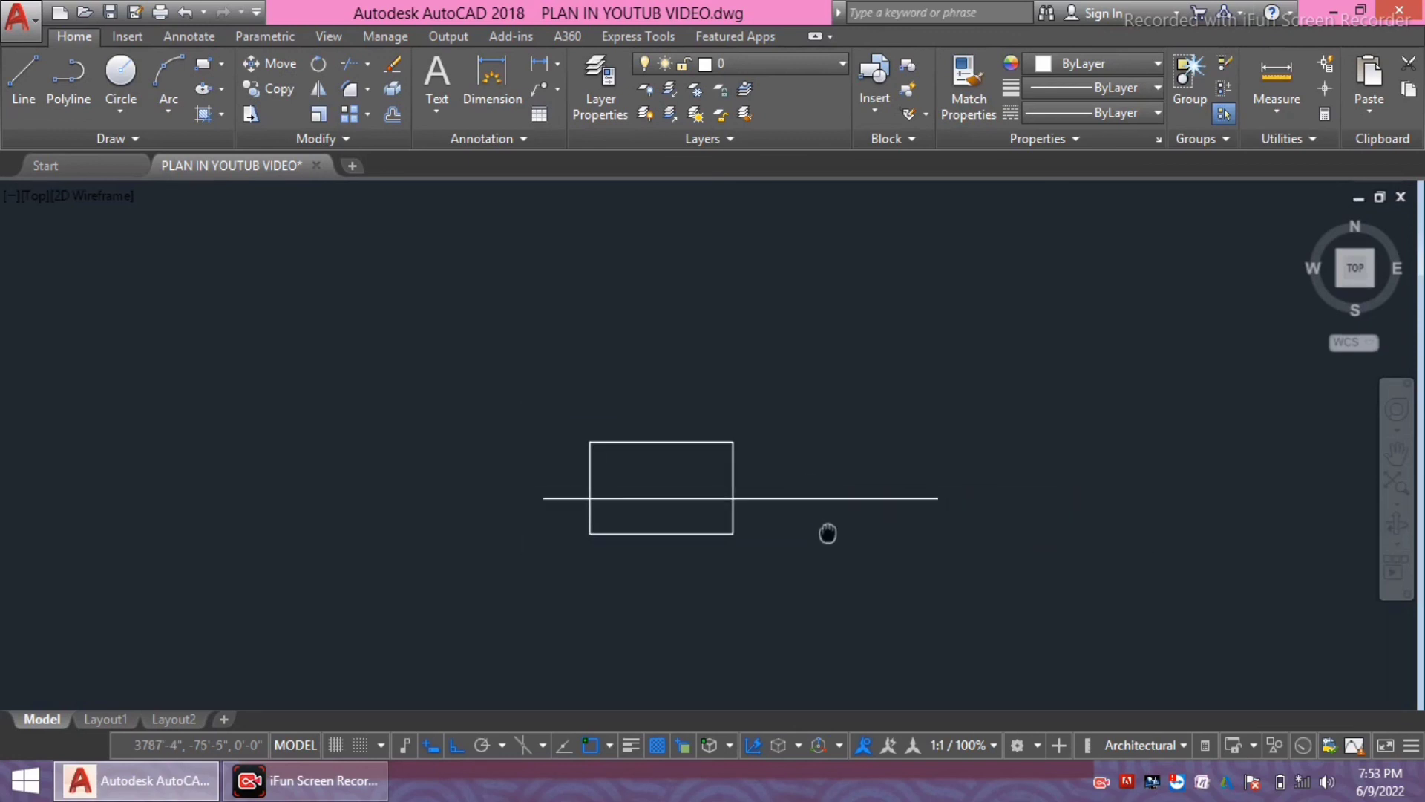
scroll(792, 500, up, 2)
middle_drag(792, 500, 735, 533)
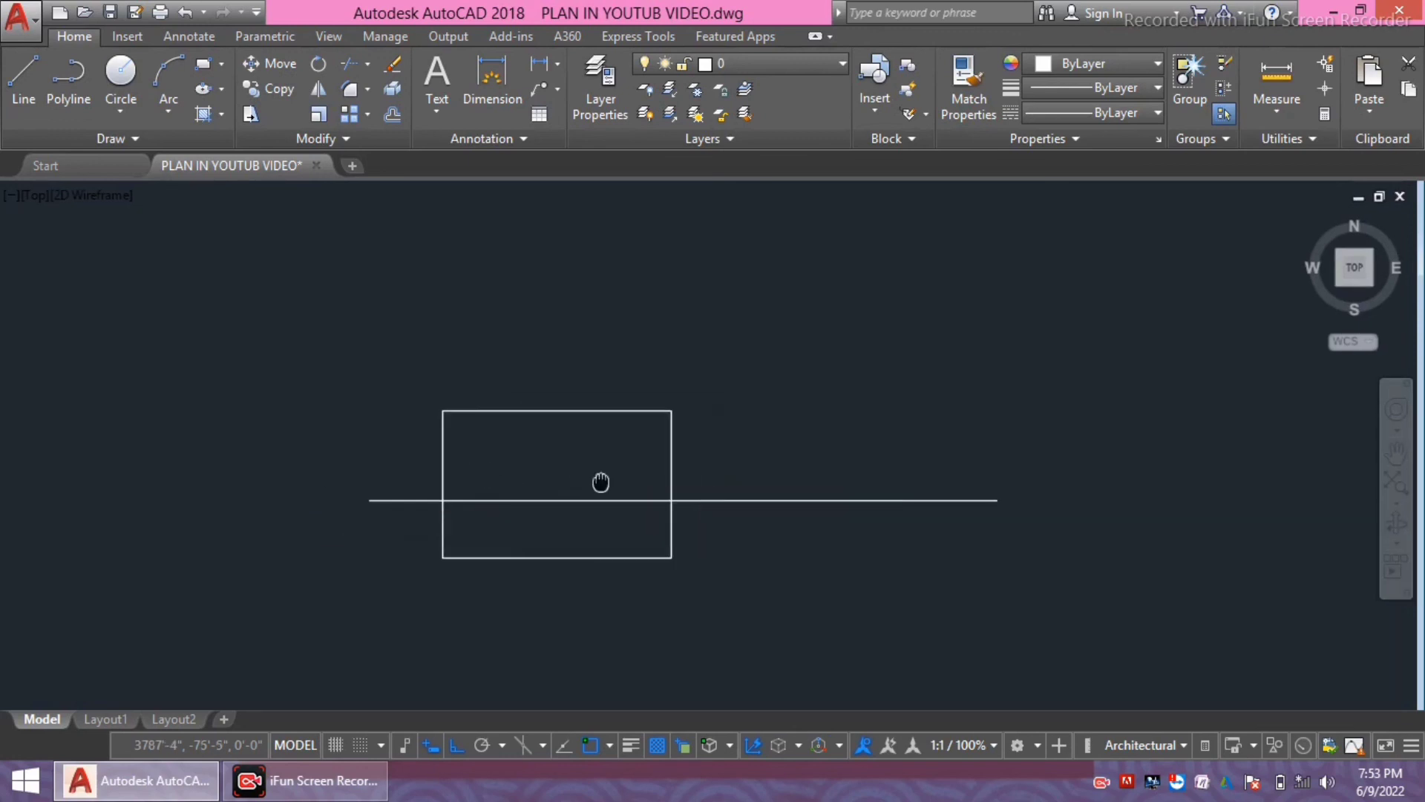
middle_drag(600, 482, 613, 451)
scroll(466, 500, up, 2)
middle_drag(576, 521, 544, 515)
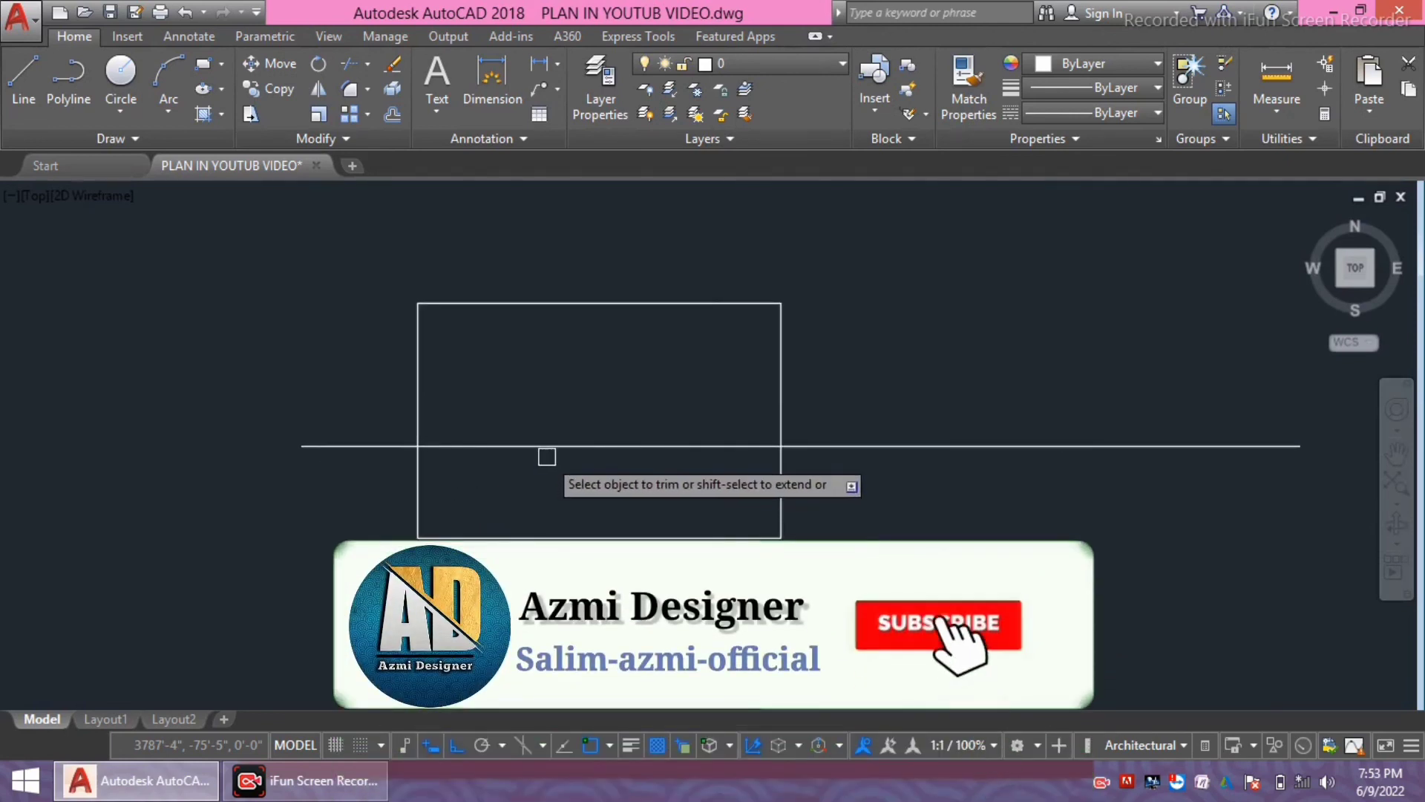
key(Escape)
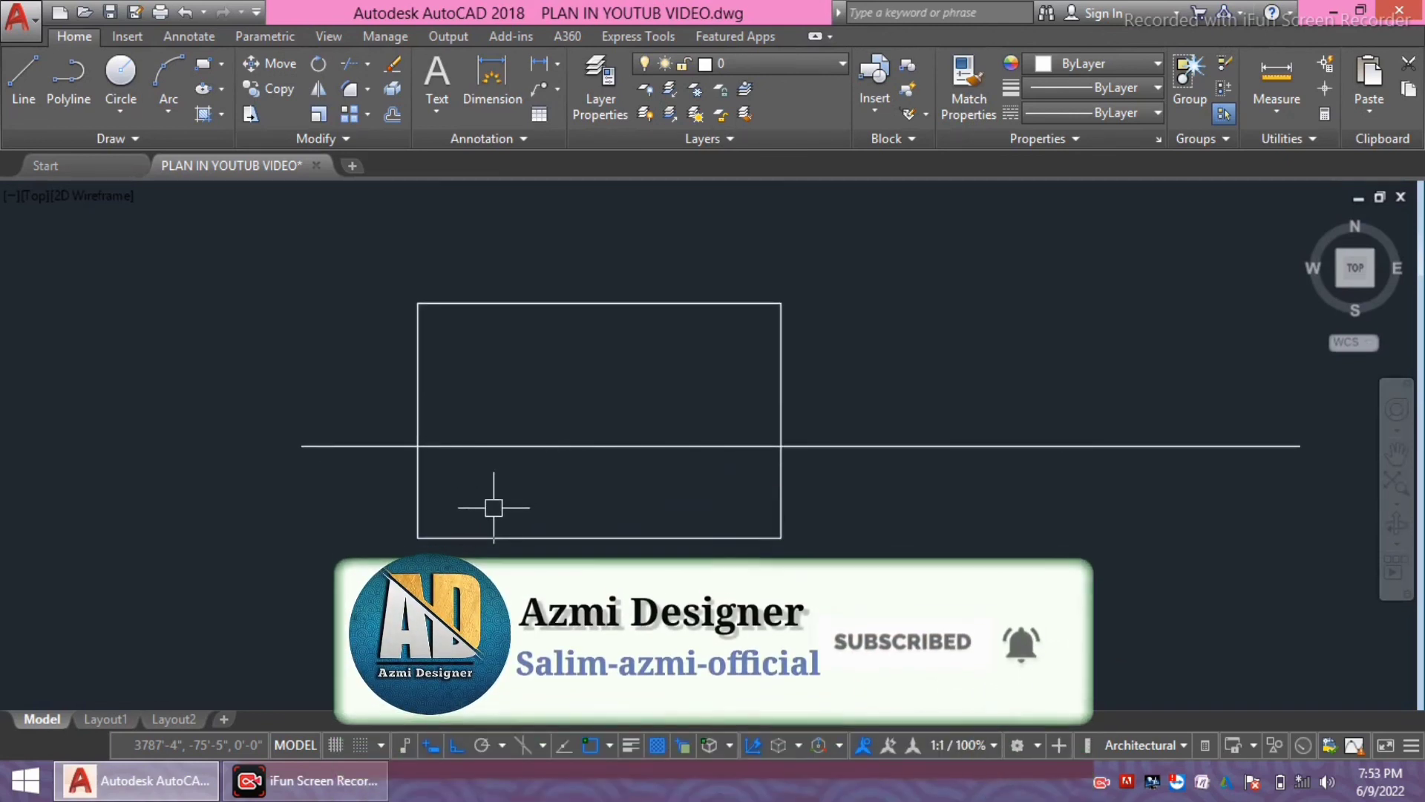